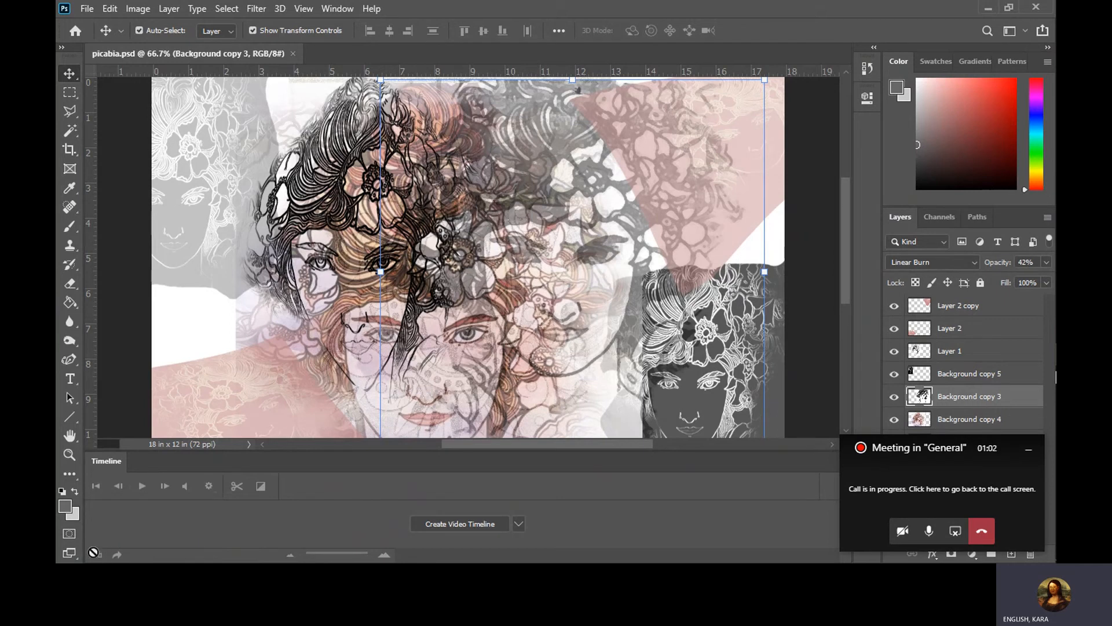
pyautogui.click(1029, 449)
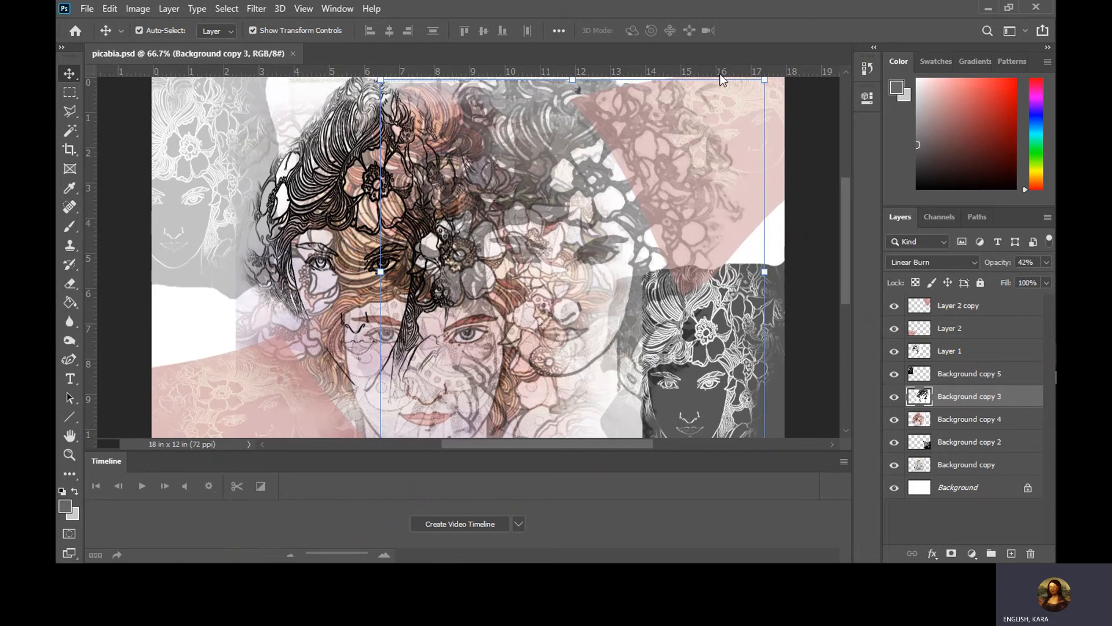
pyautogui.click(1009, 8)
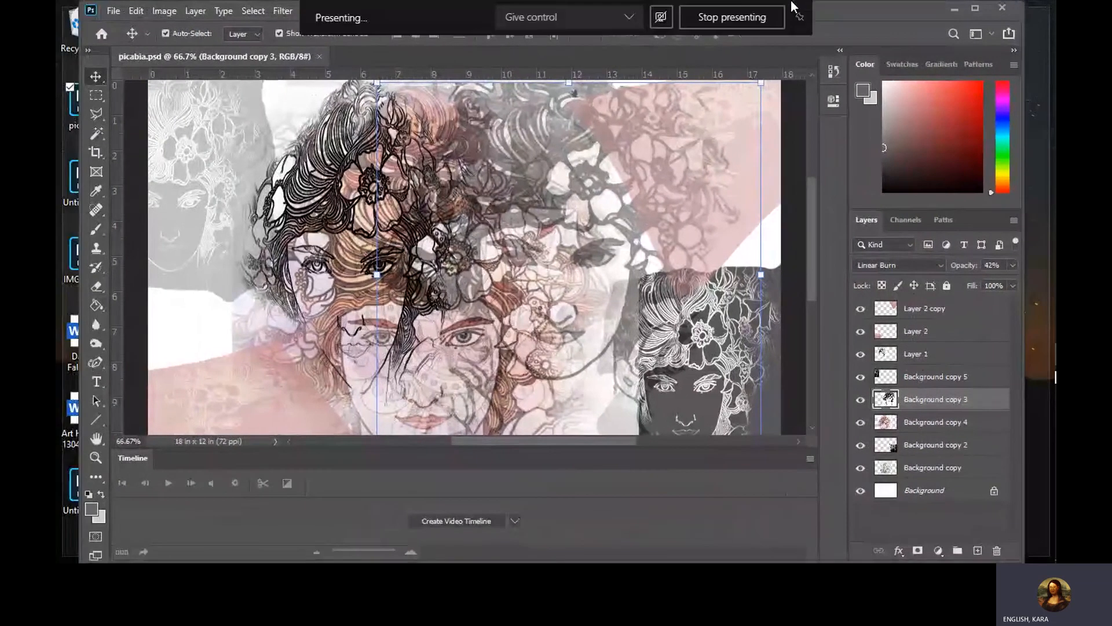
pyautogui.moveTo(791, 2); pyautogui.dragTo(792, 2)
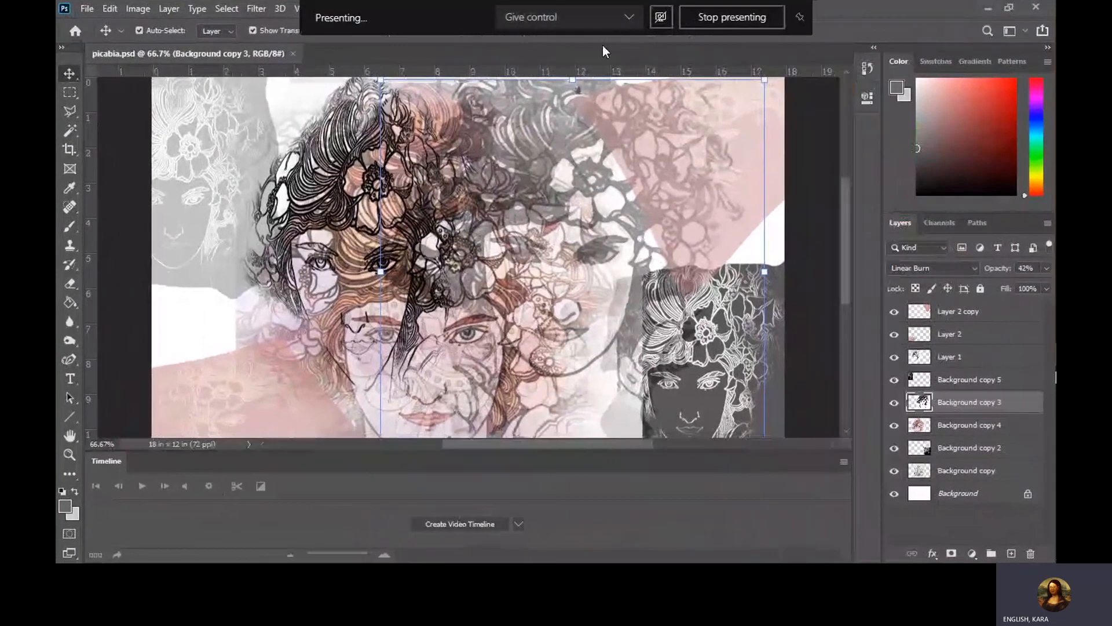
# Set the timeline type to frame animation and create the frame animation from the current artwork
pyautogui.click(518, 524)
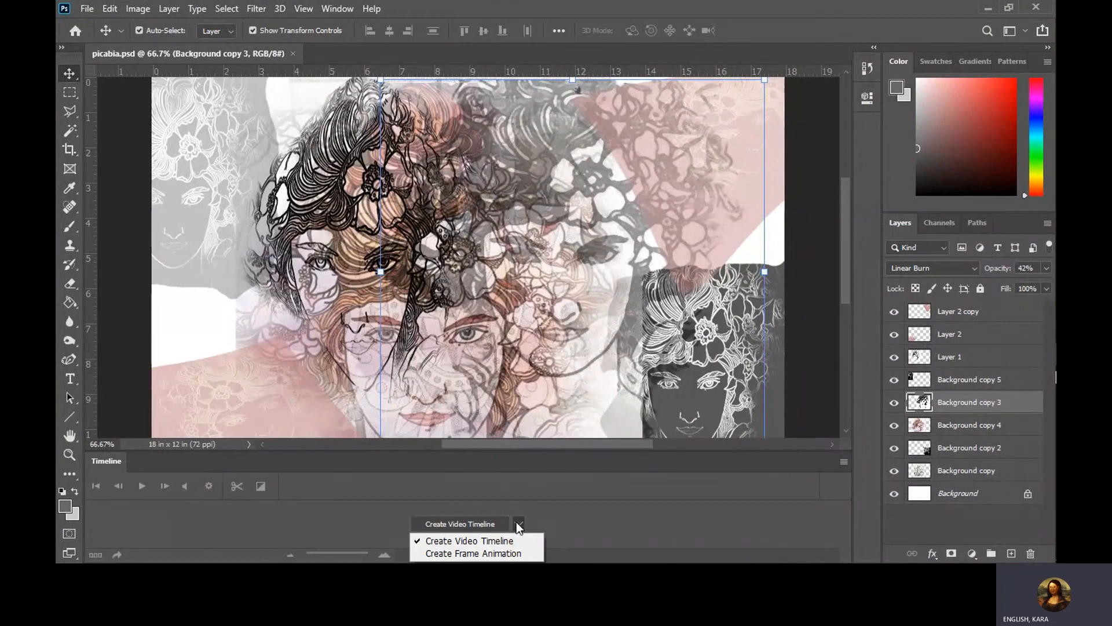
pyautogui.click(485, 554)
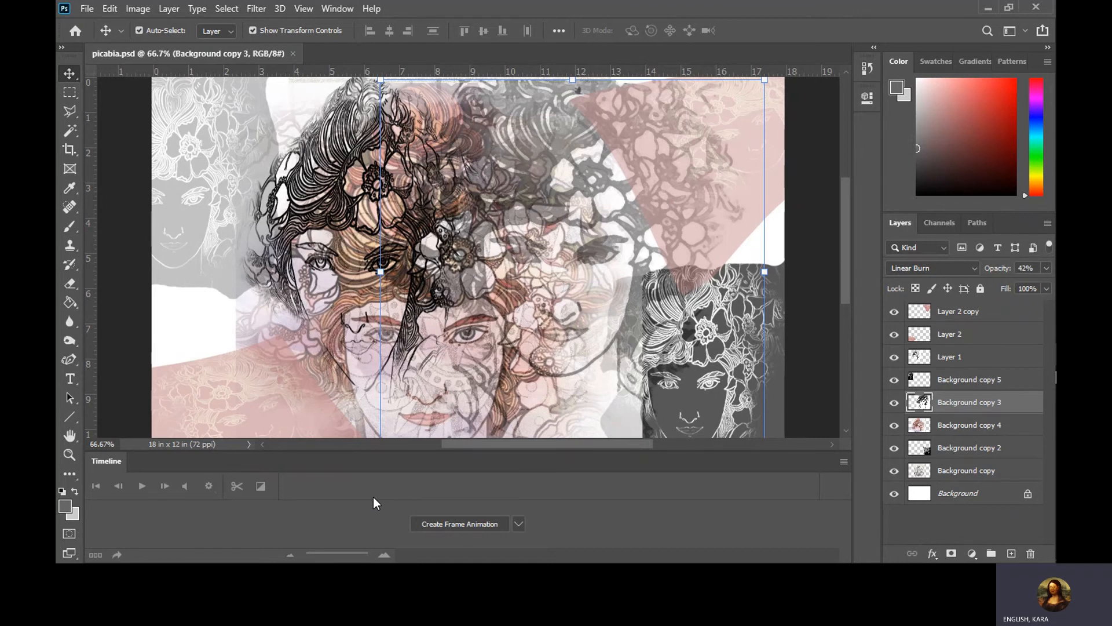
pyautogui.click(71, 92)
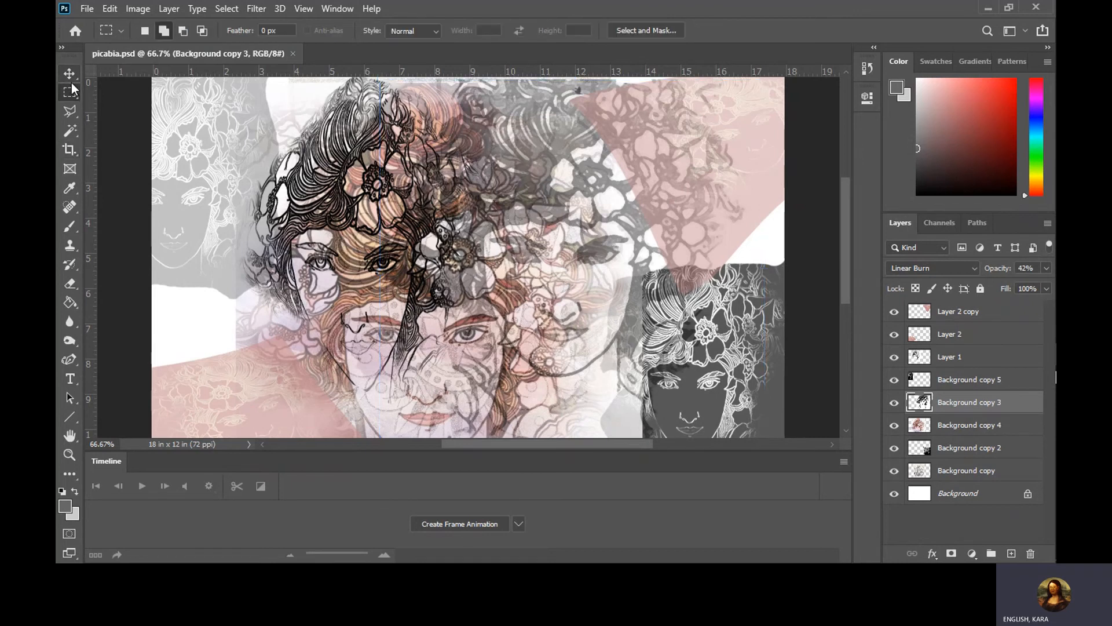
pyautogui.press('v')
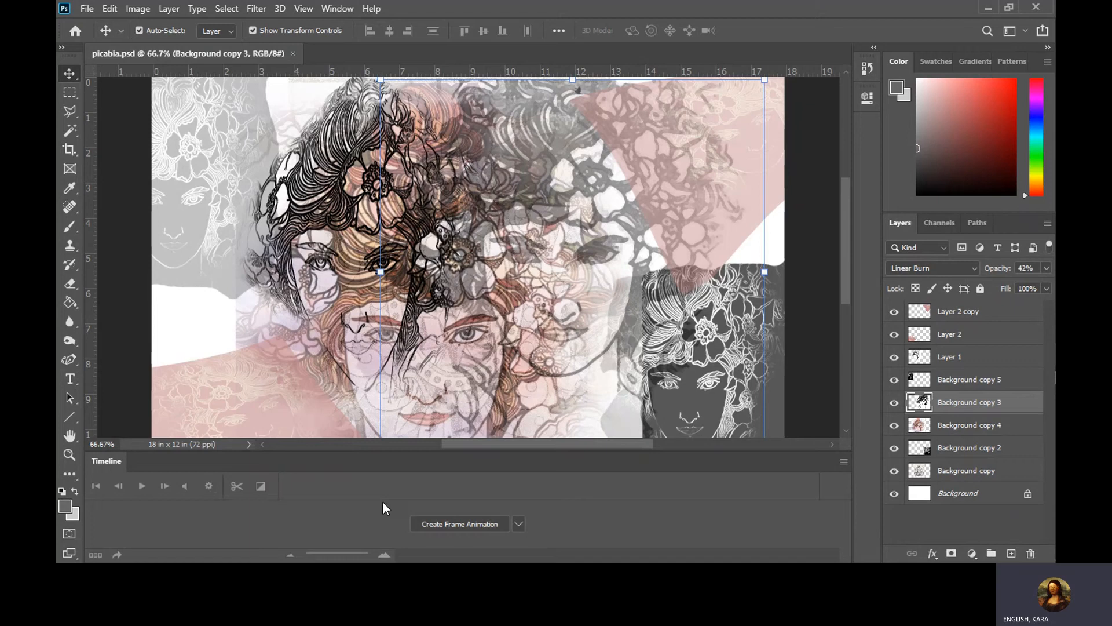
pyautogui.click(460, 524)
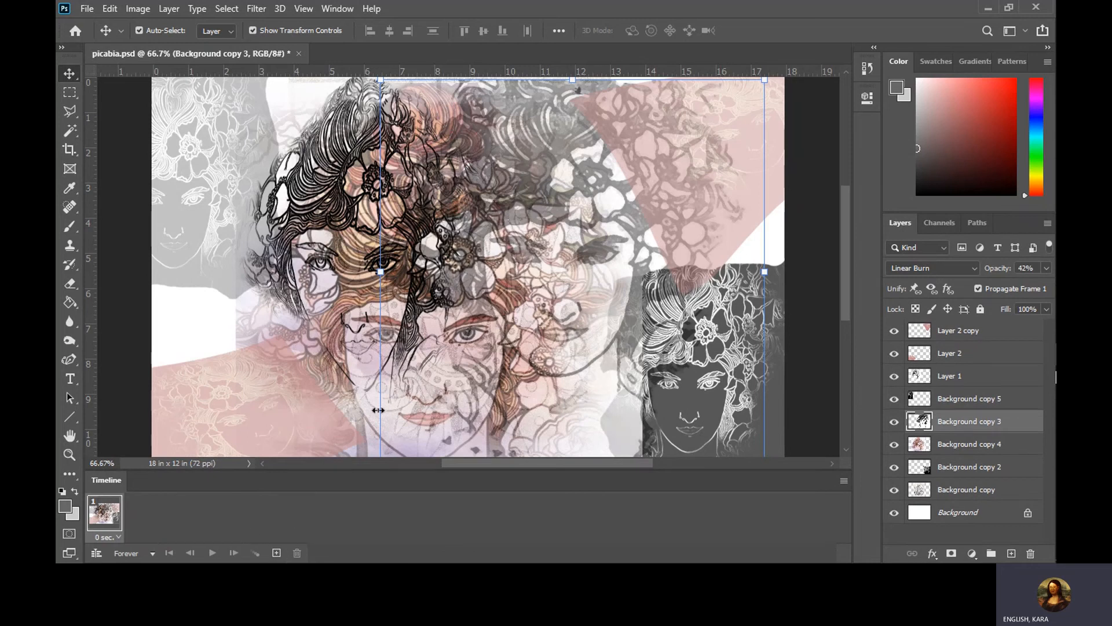
# Add frame 2 with the Background copy 2 layer hidden and frame 3 with Background copy 5 hidden as well
pyautogui.click(276, 553)
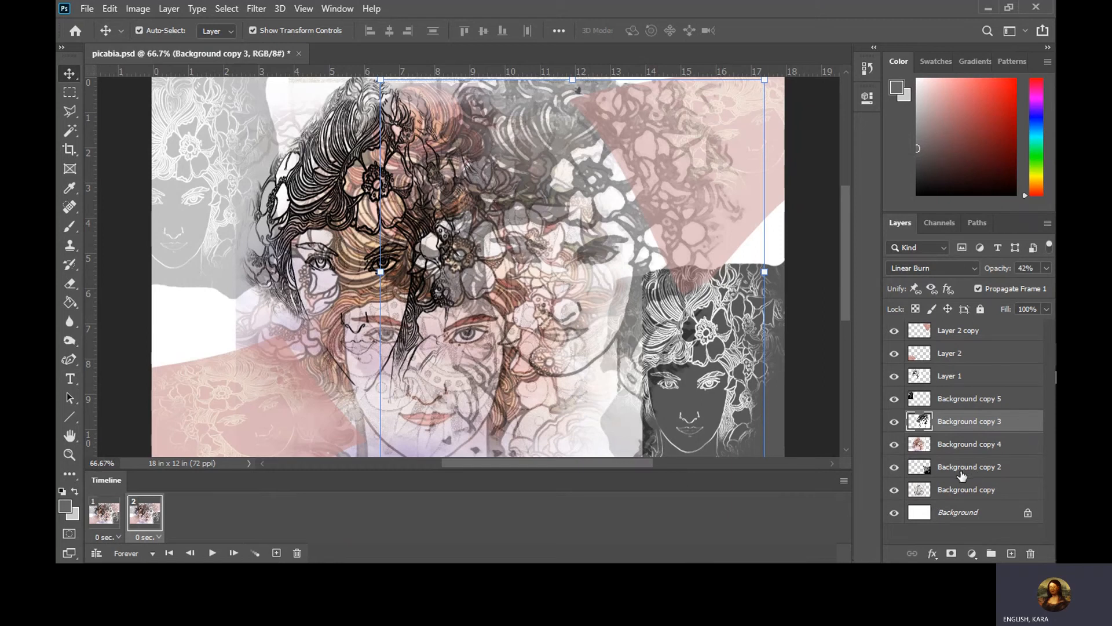
pyautogui.click(895, 467)
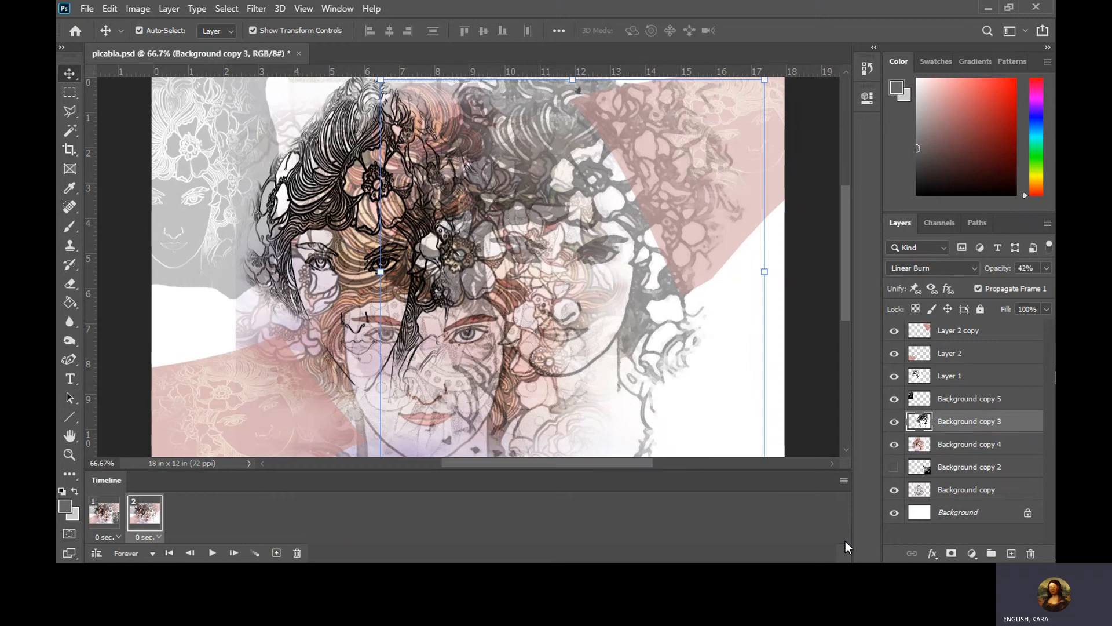
pyautogui.click(277, 553)
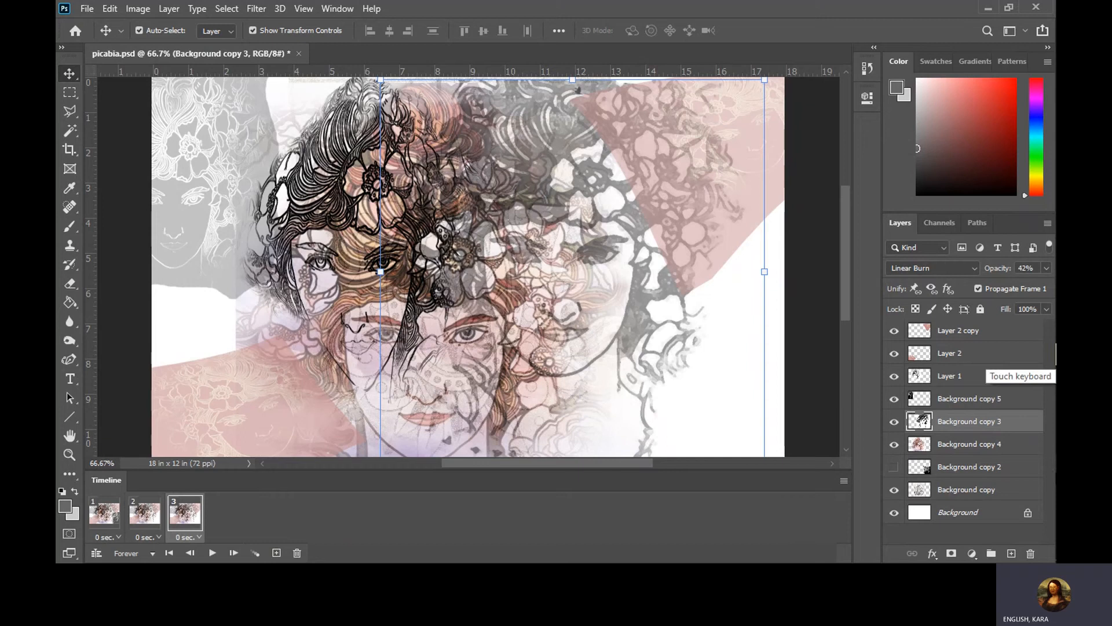
pyautogui.click(895, 399)
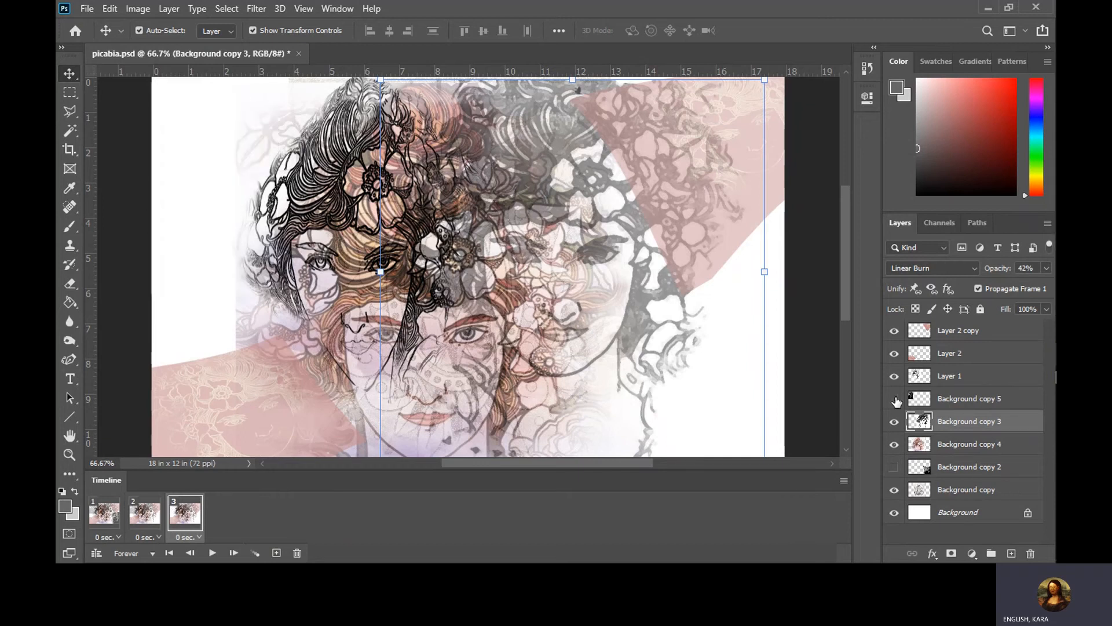
# Add frame 4 with Layer 1 also hidden and frame 5 with Background copy 3 also hidden
pyautogui.click(277, 552)
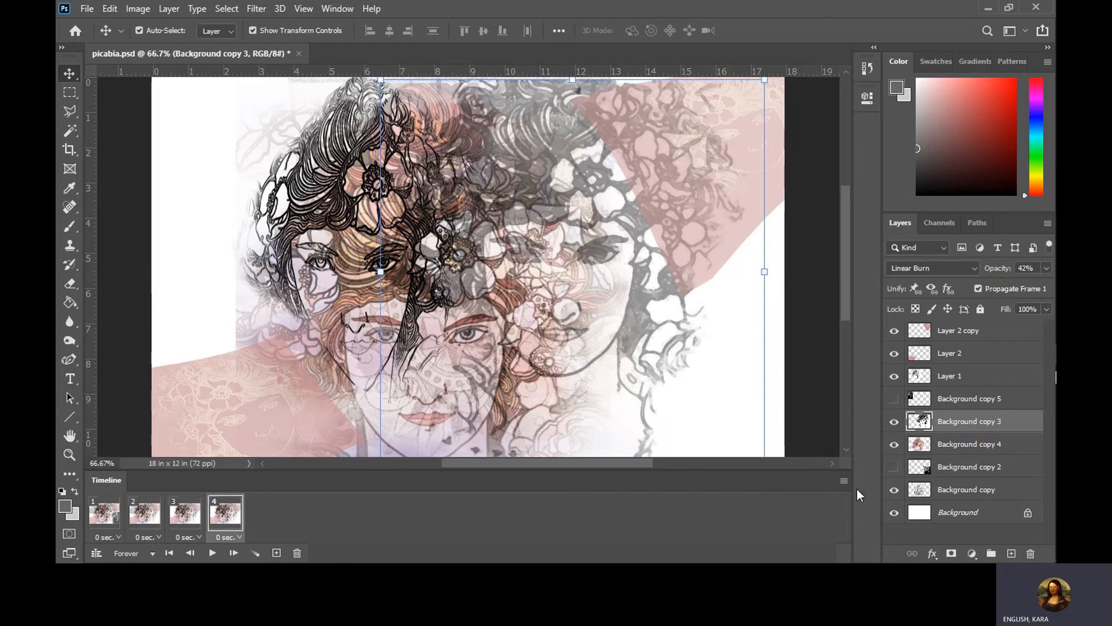
pyautogui.click(895, 376)
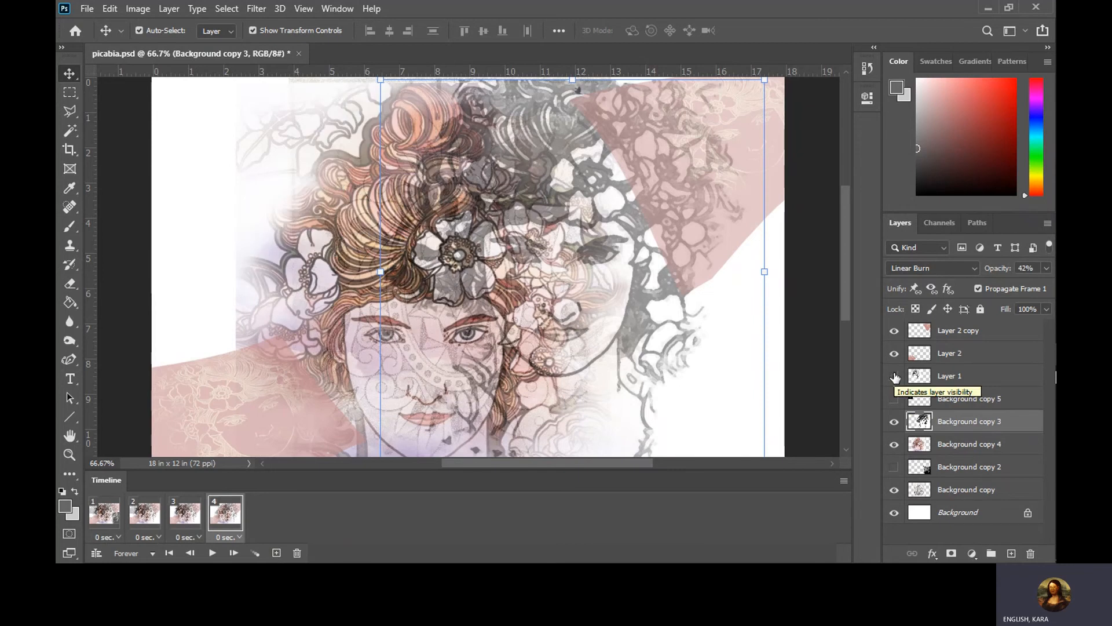
pyautogui.click(276, 552)
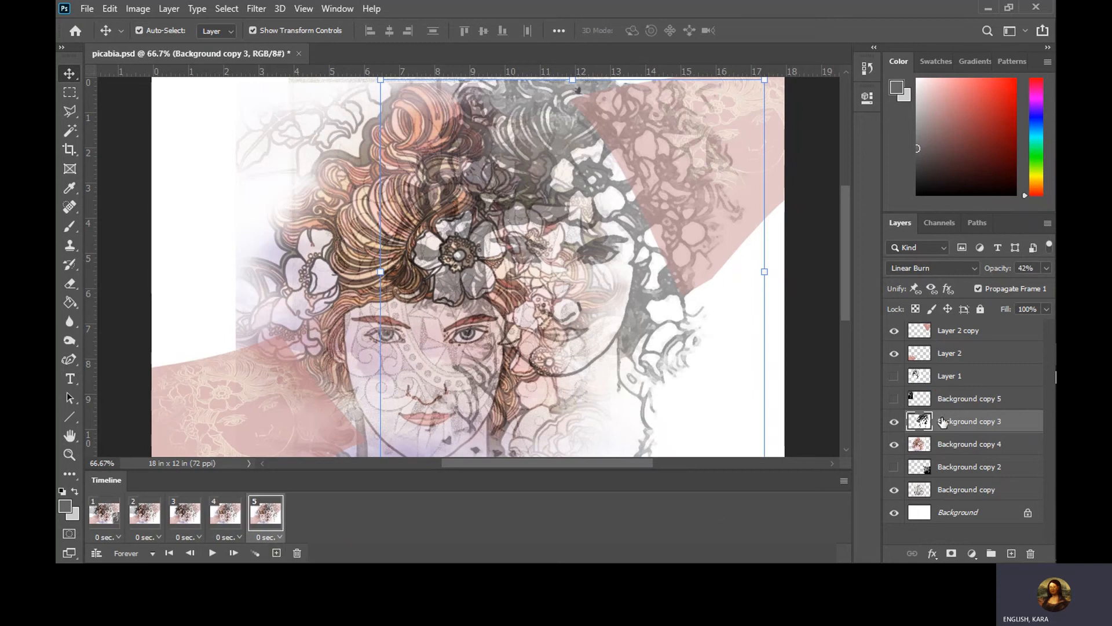
pyautogui.click(895, 424)
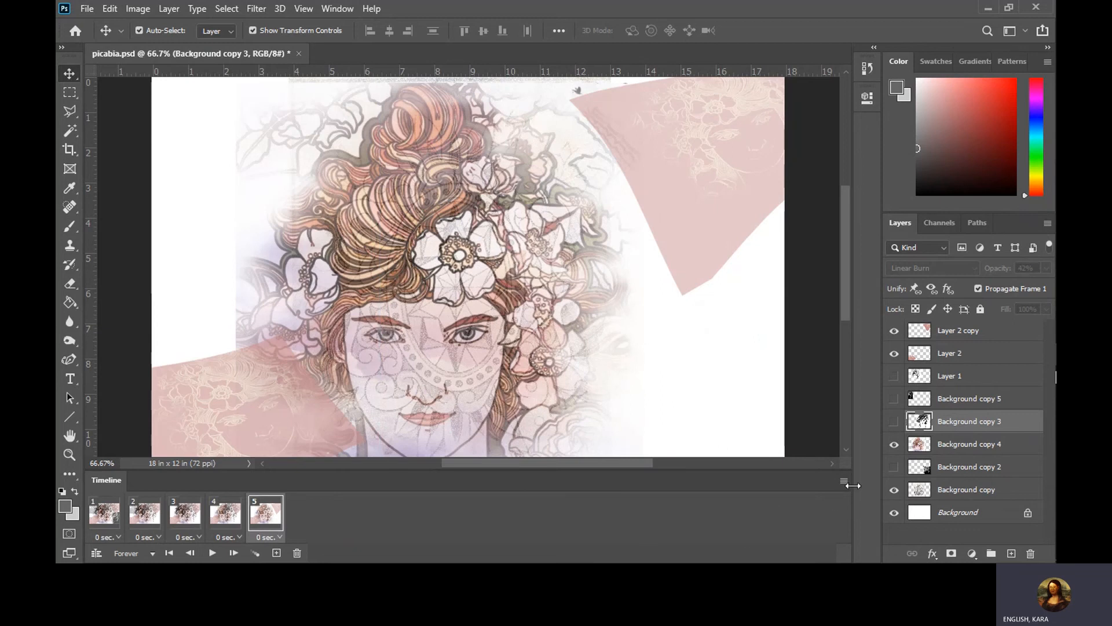
# Add frames 6, 7 and 8, hiding one more layer in each: Layer 2, Layer 2 copy and Background copy 4
pyautogui.click(277, 553)
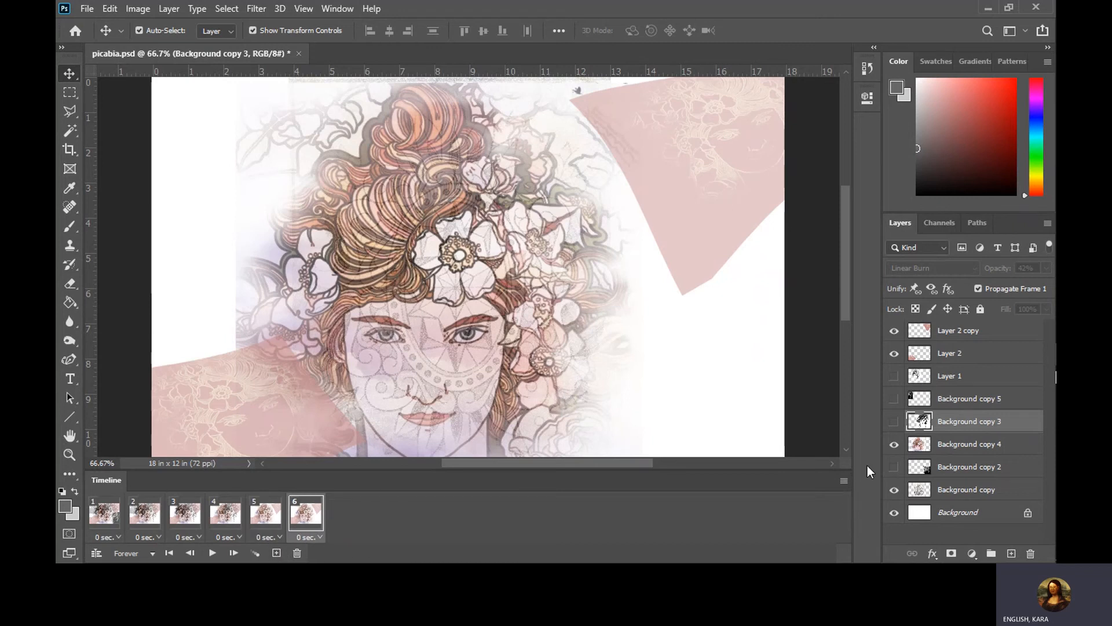
pyautogui.click(893, 354)
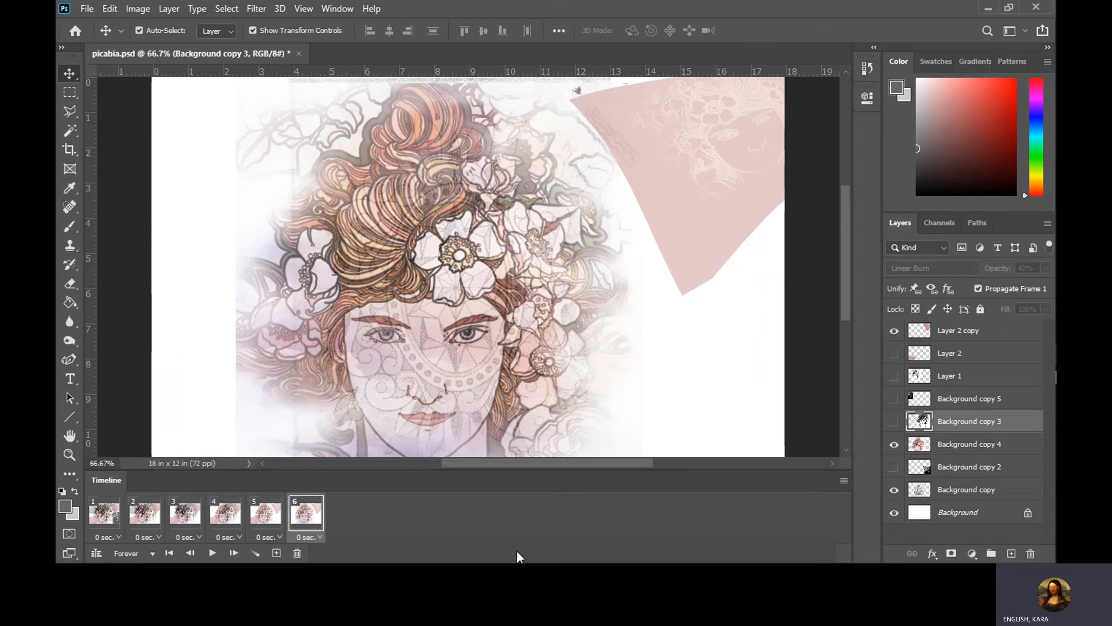
pyautogui.click(276, 553)
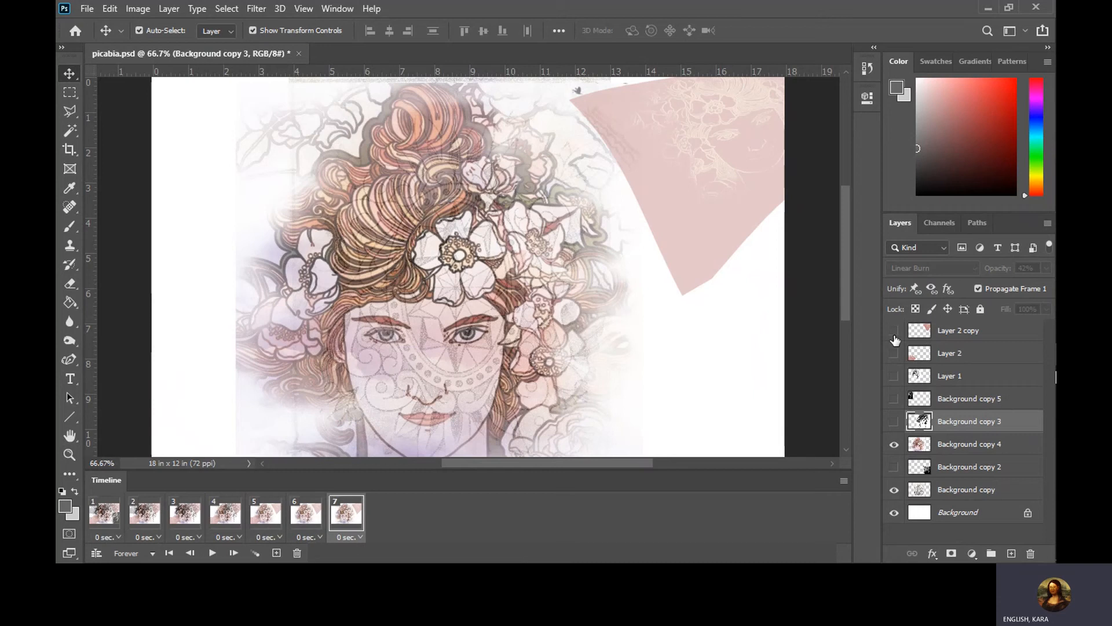
pyautogui.click(894, 330)
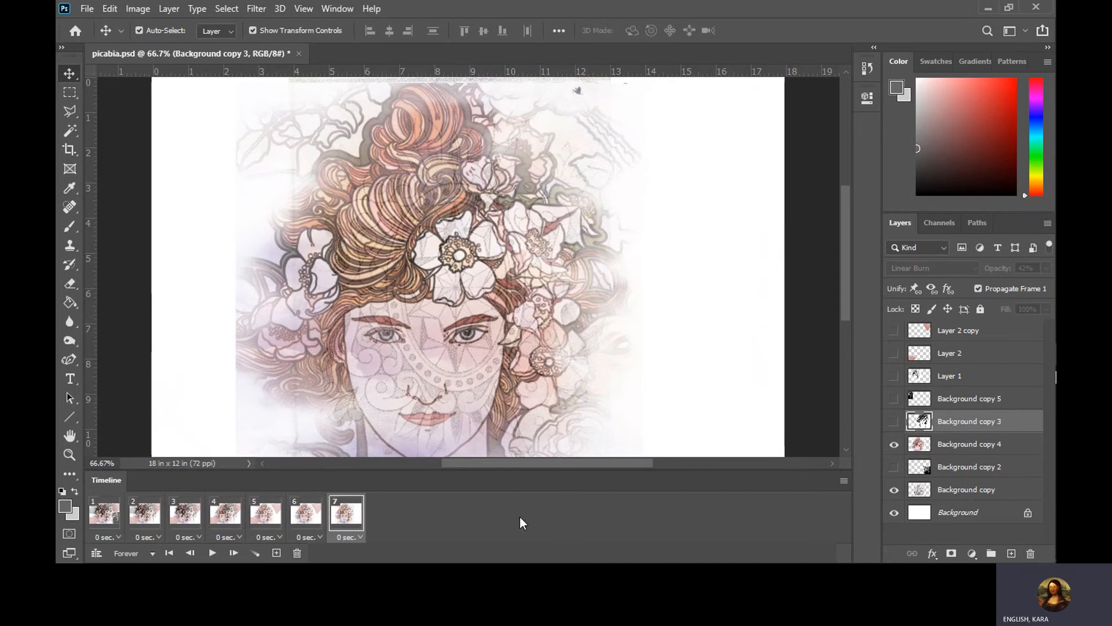
pyautogui.click(277, 553)
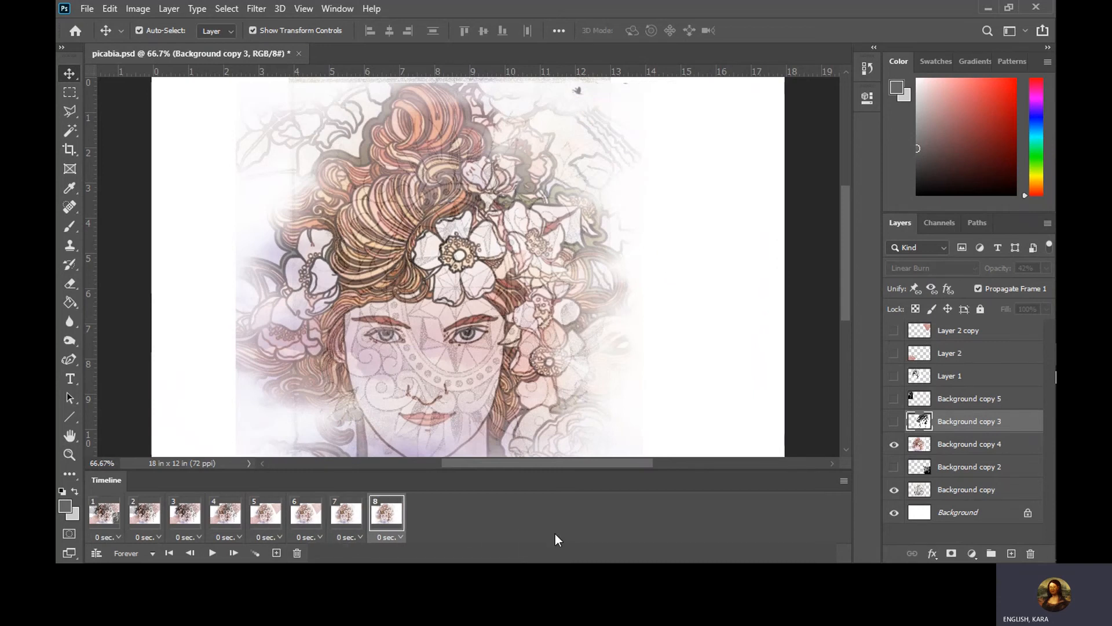
pyautogui.click(891, 445)
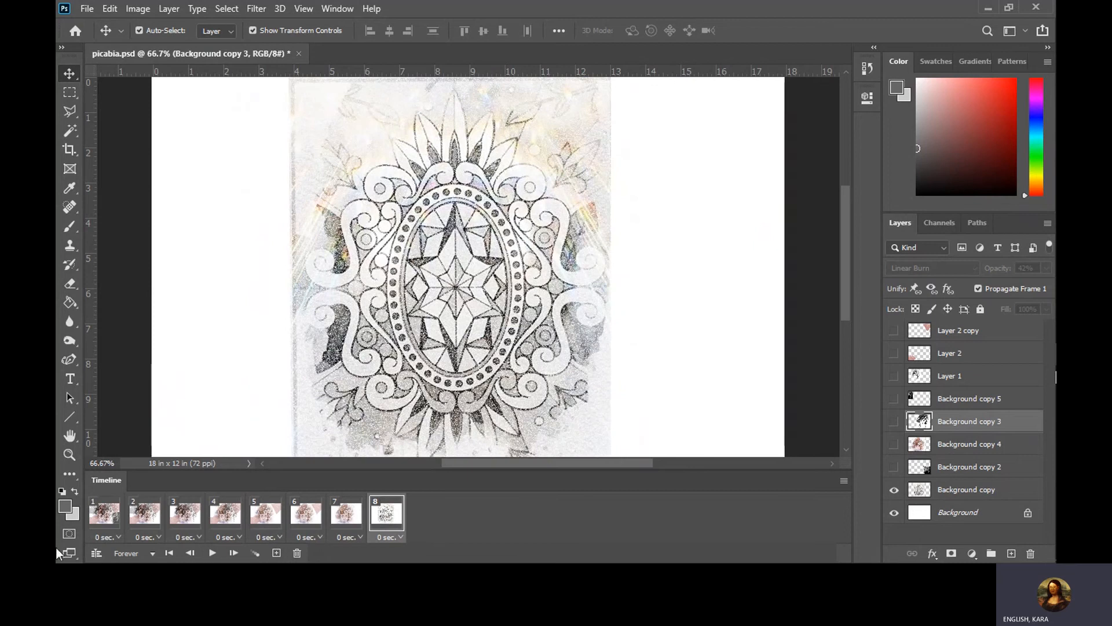
# Preview the animation from frame 1 and stop playback
pyautogui.click(117, 517)
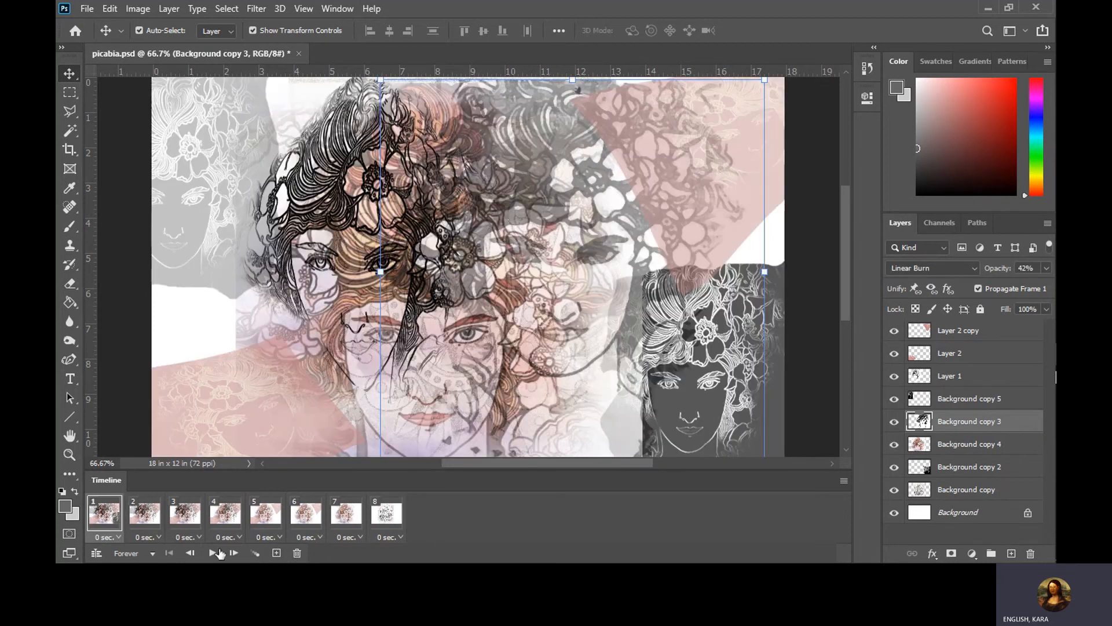
pyautogui.click(213, 553)
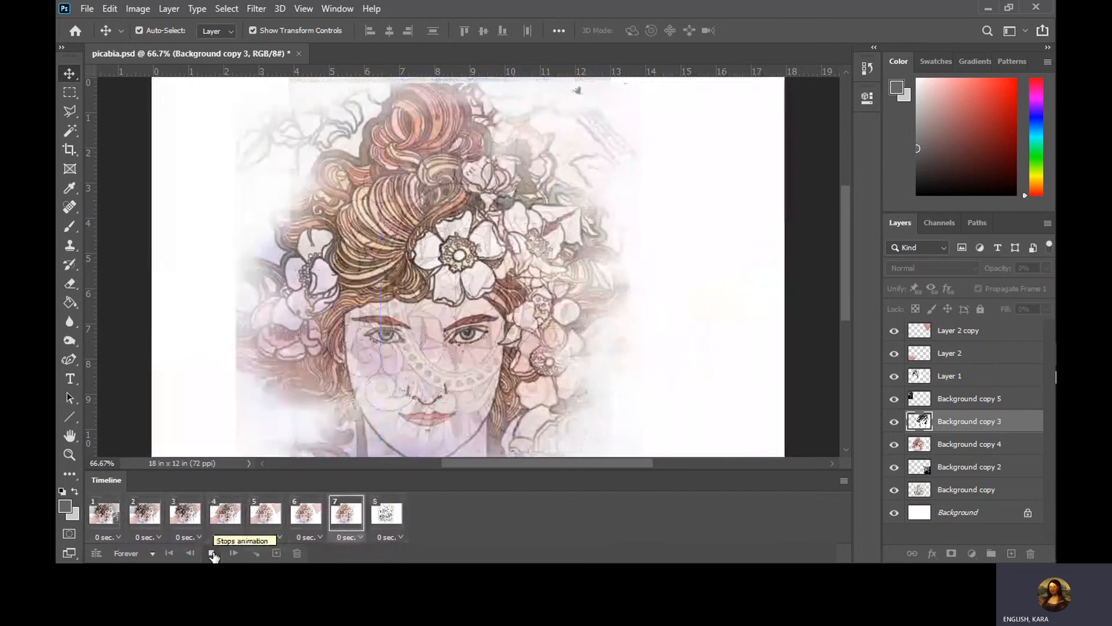
pyautogui.click(212, 553)
# Select all eight frames from the first to the last and set their delay to 0.2 seconds
pyautogui.click(169, 553)
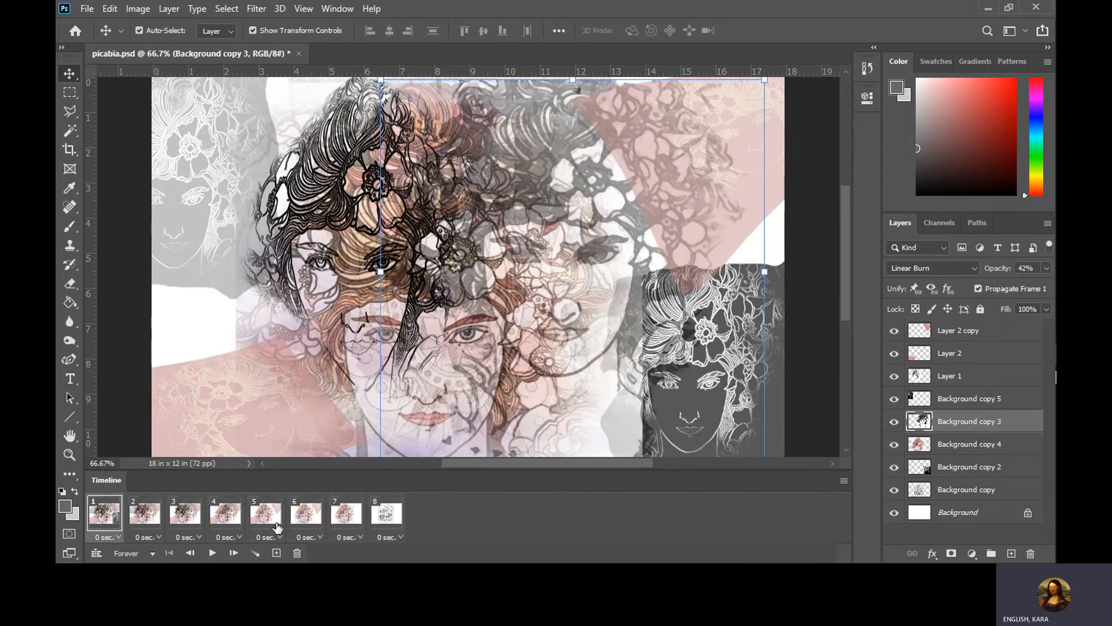
pyautogui.keyDown('shift'); pyautogui.click(400, 522); pyautogui.keyUp('shift')
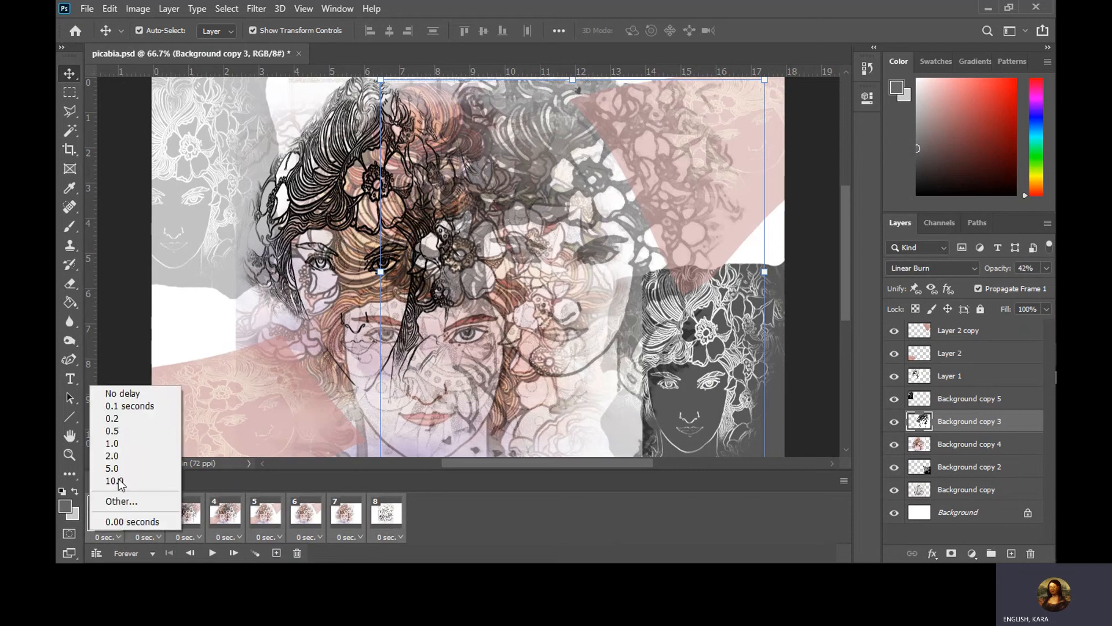
pyautogui.click(124, 418)
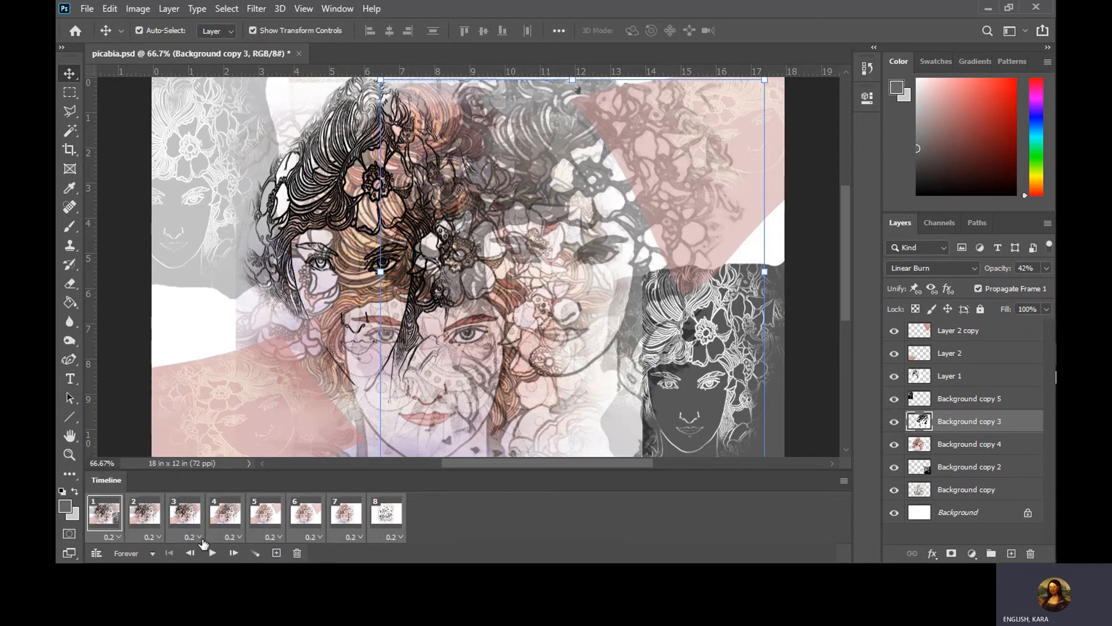
# Preview the animation with the new frame delay, and compare the artwork in frames 1 and 2
pyautogui.click(213, 552)
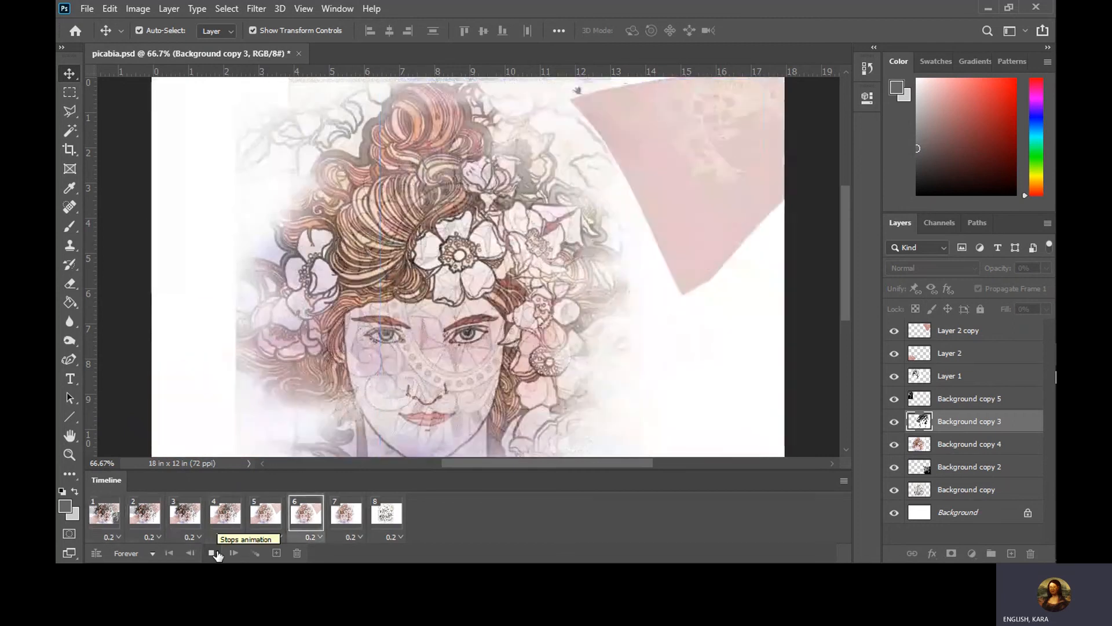
pyautogui.click(213, 552)
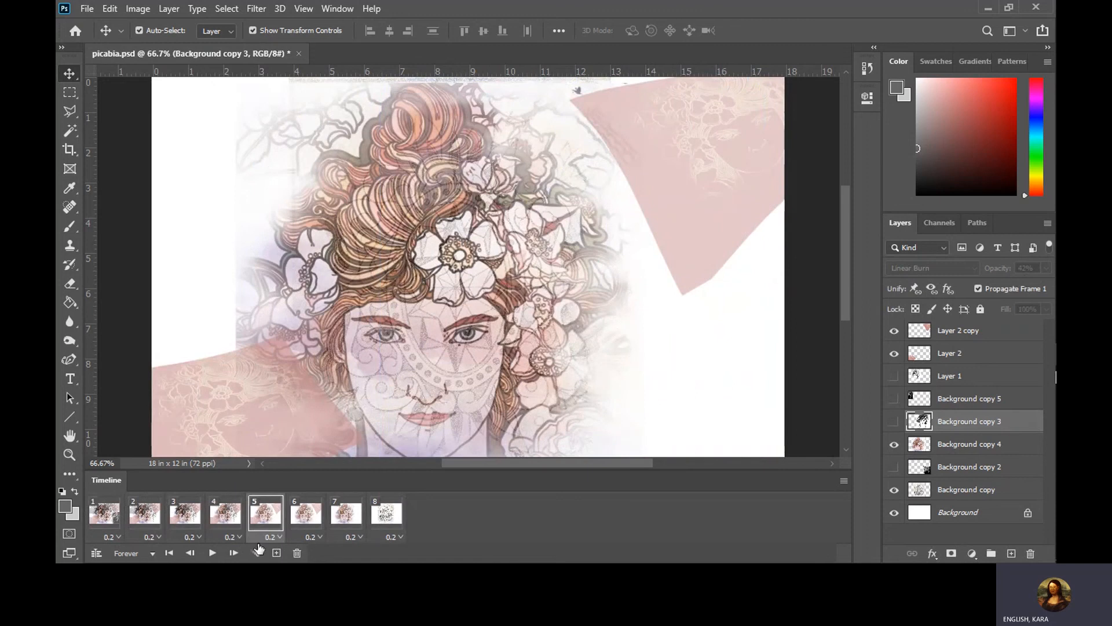
pyautogui.click(111, 511)
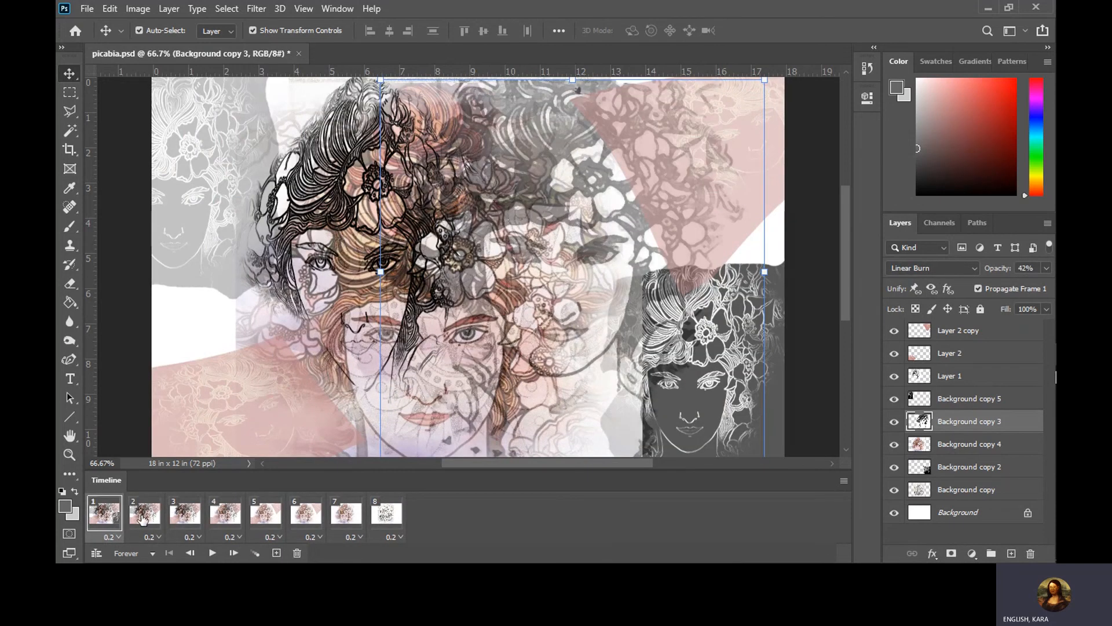
pyautogui.click(143, 515)
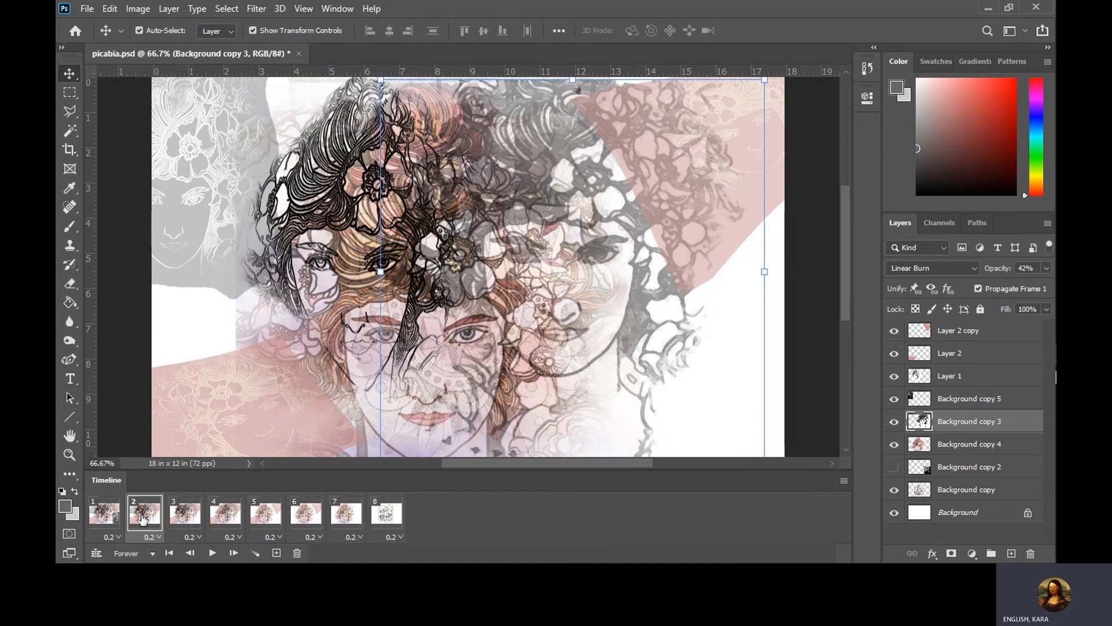
pyautogui.click(110, 522)
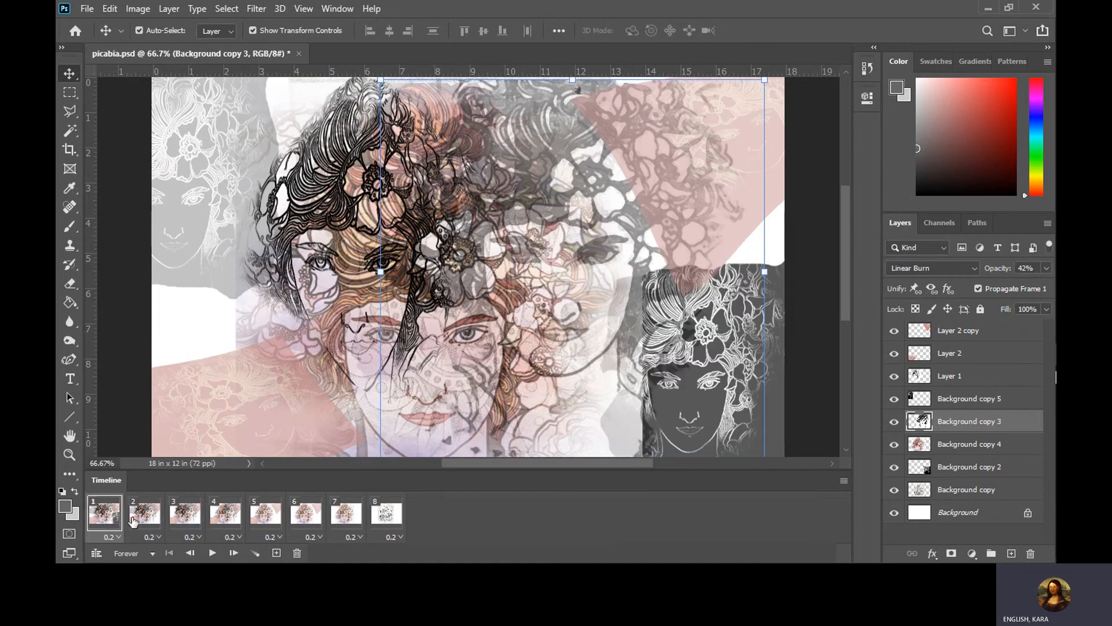
pyautogui.click(132, 520)
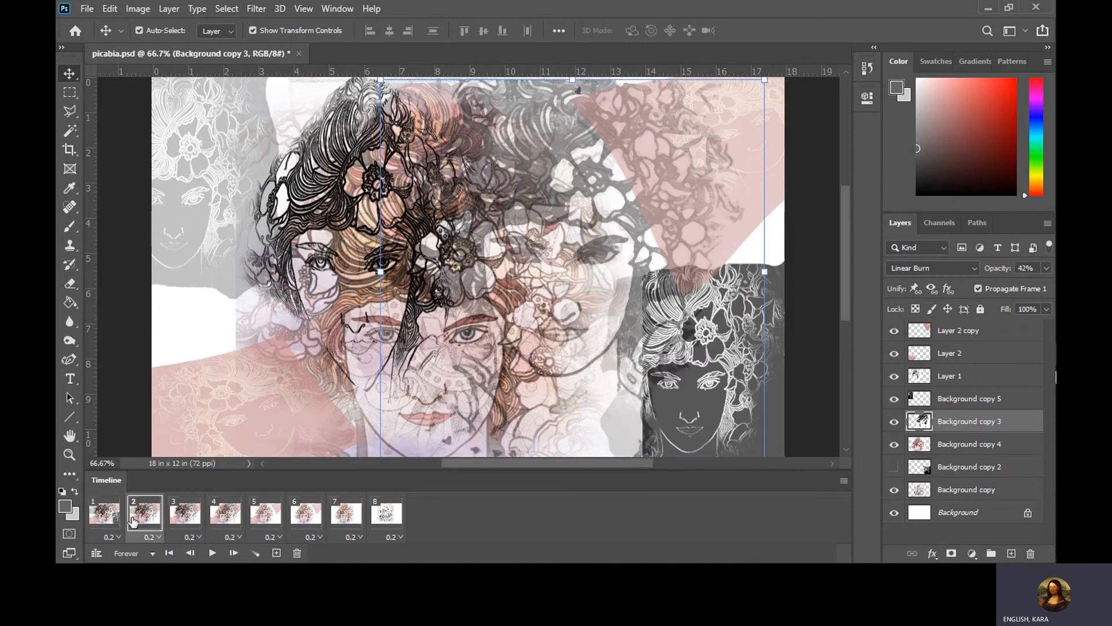
# Try to tween frame 2 with the next frame by opening the Tween settings, and cancel them
pyautogui.click(256, 553)
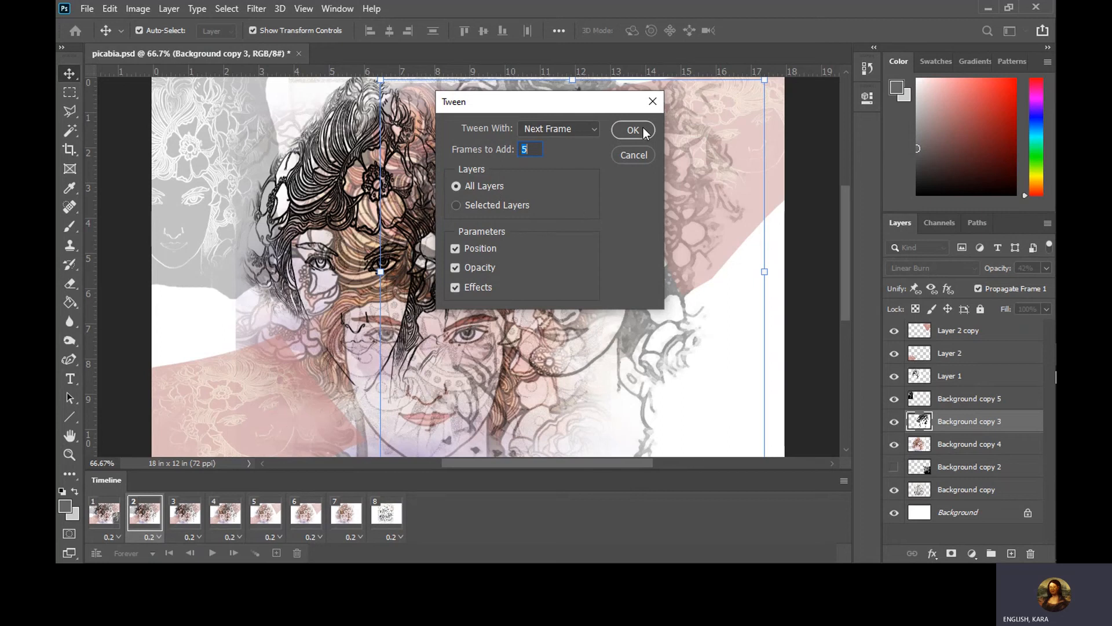
pyautogui.click(635, 153)
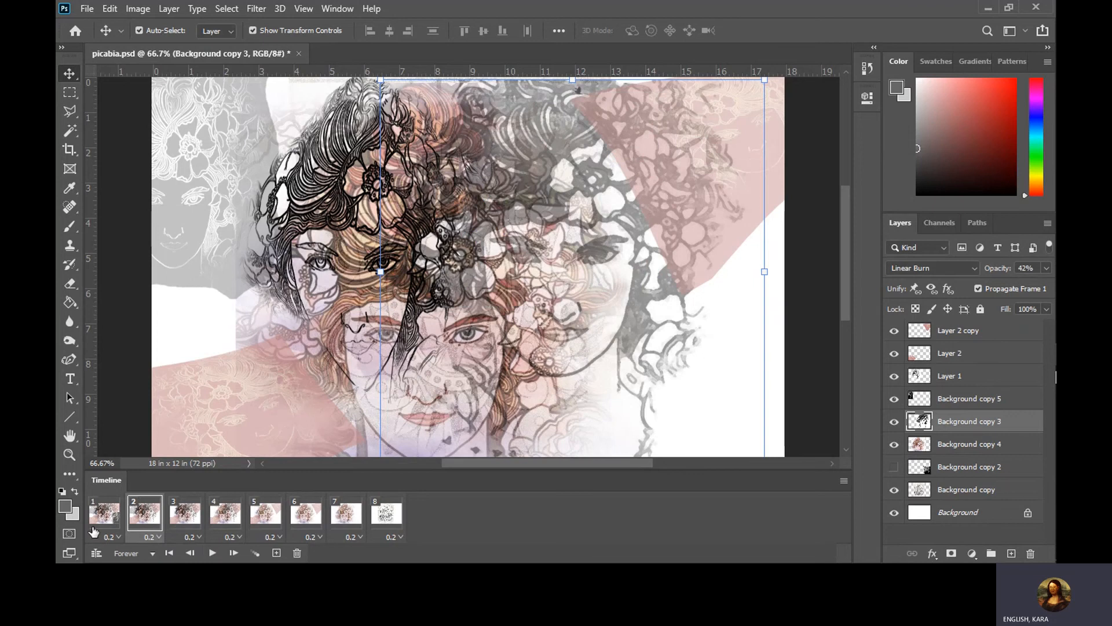
# Tween frame 1 with the next frame, adding 5 frames for all layers with position, opacity and effects
pyautogui.click(102, 514)
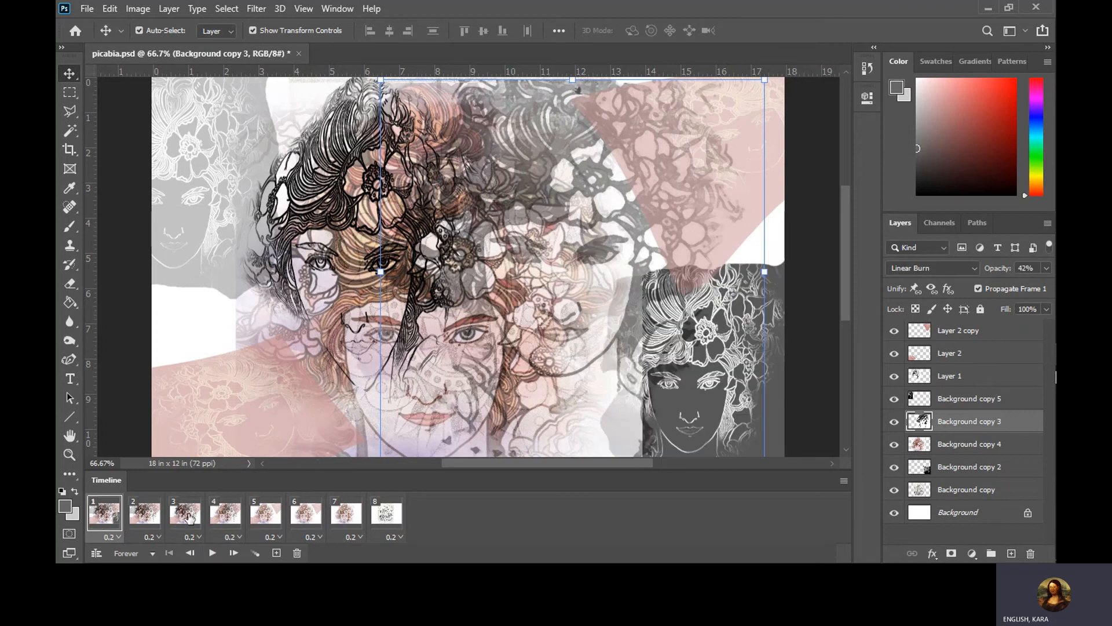
pyautogui.click(257, 554)
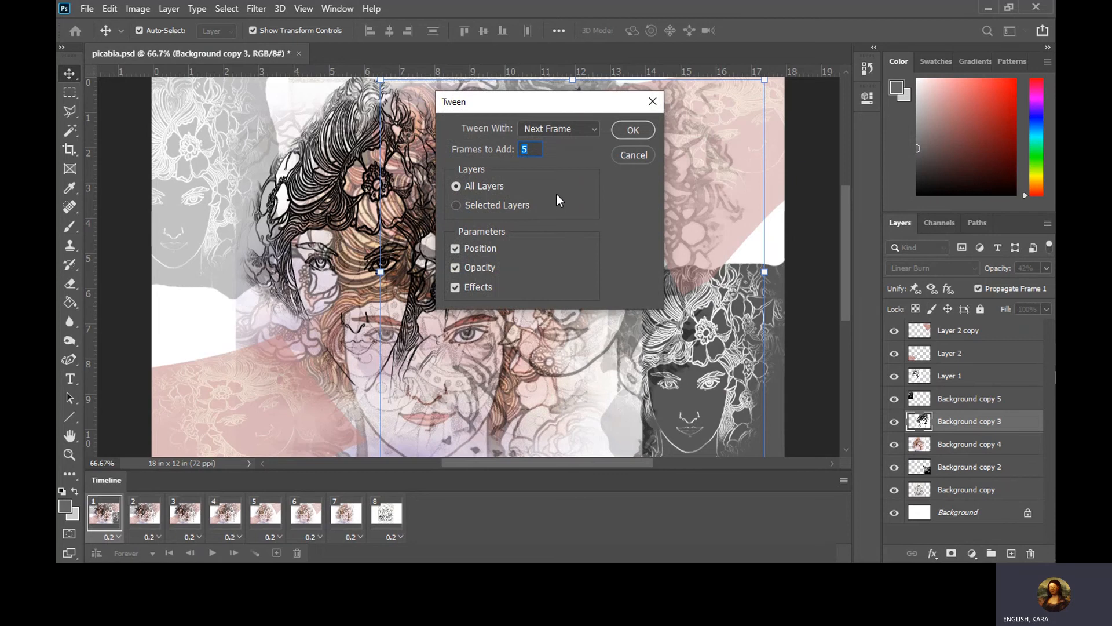
pyautogui.click(644, 130)
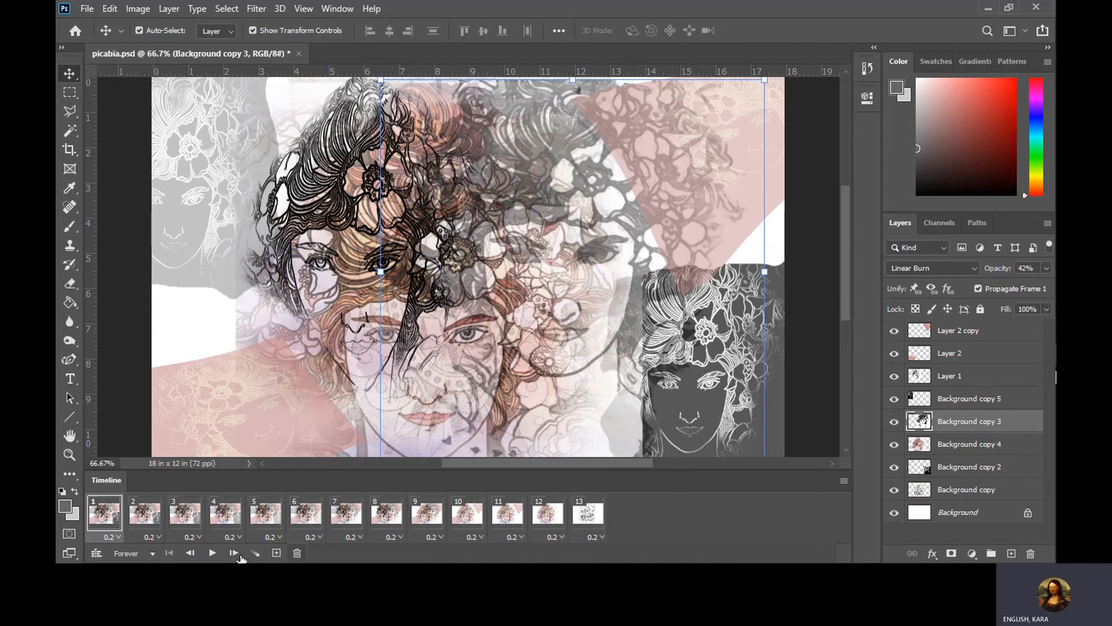
# Preview the tweened animation, stop playback, and compare the artwork in frames 6 and 7
pyautogui.click(212, 552)
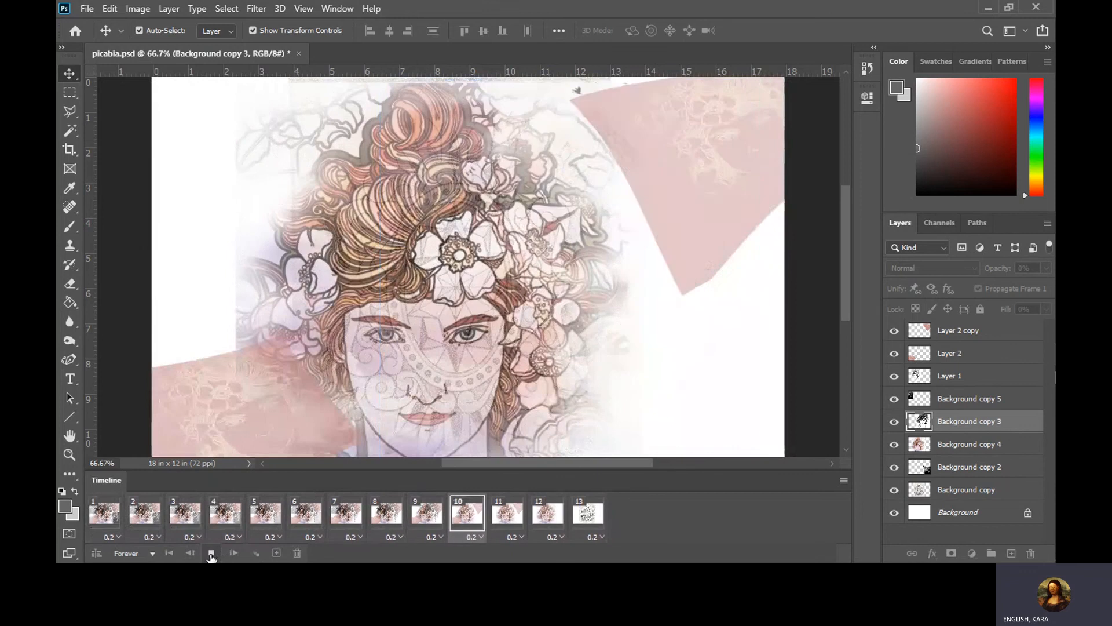
pyautogui.click(211, 553)
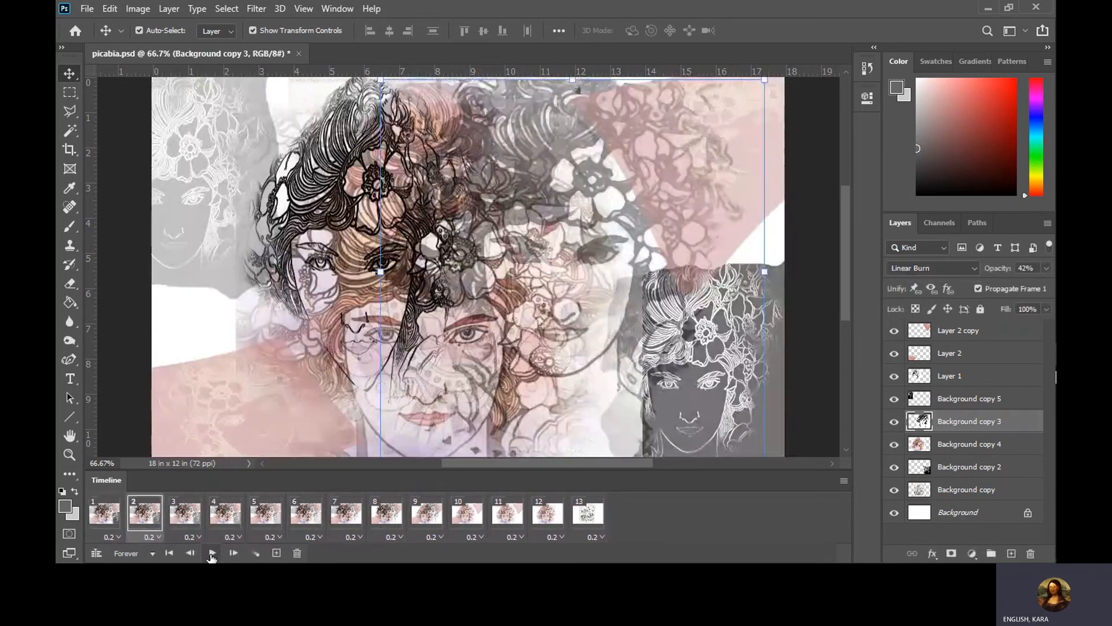
pyautogui.click(336, 521)
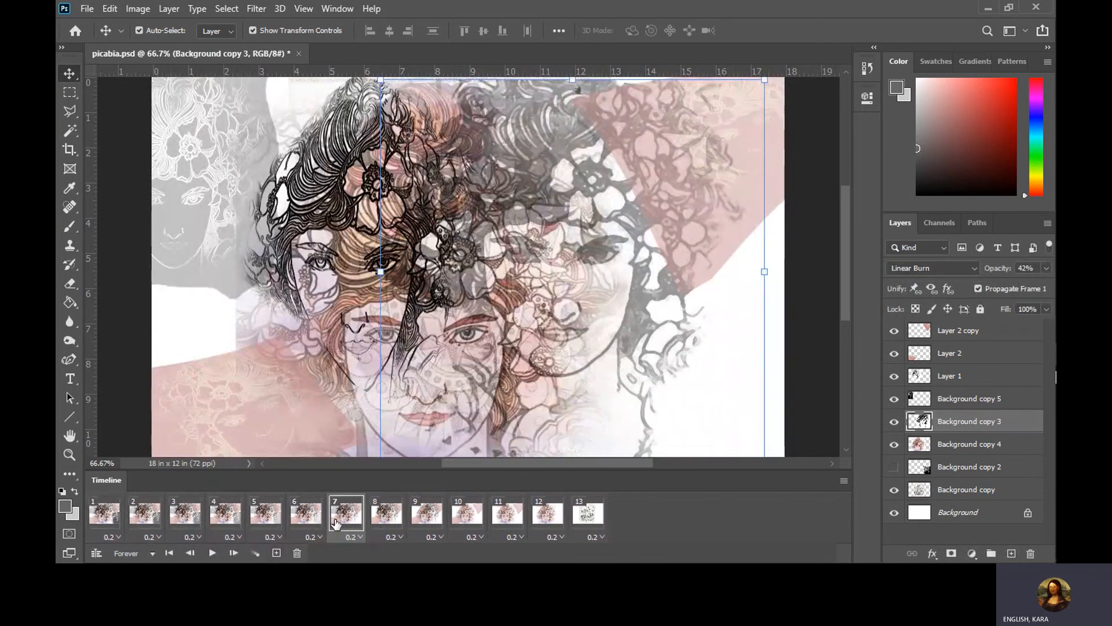
pyautogui.click(318, 521)
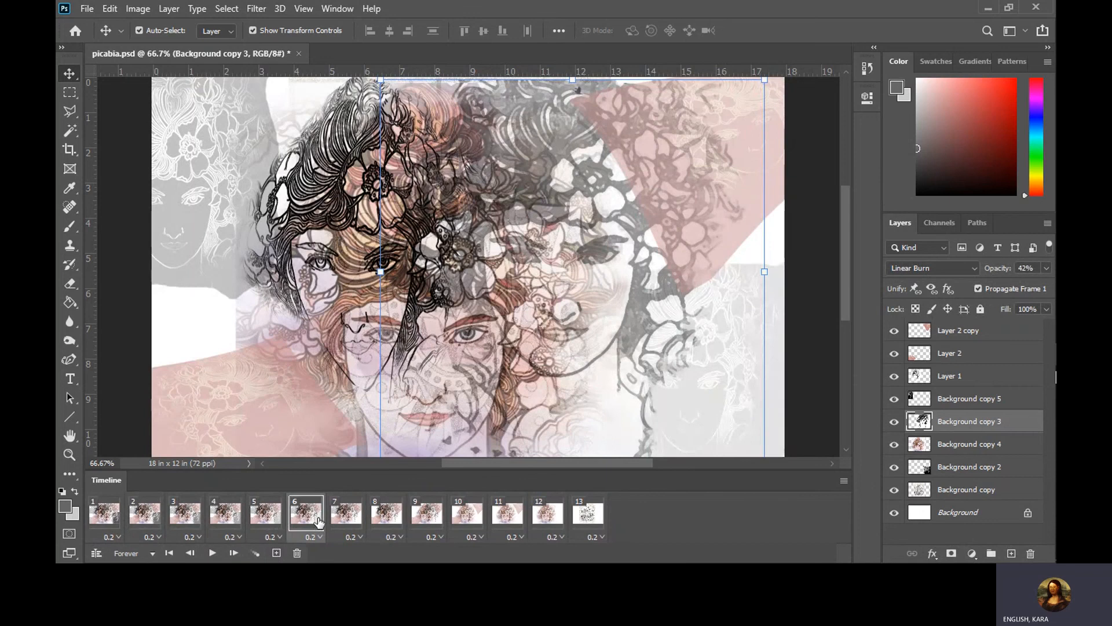
# Tween frame 7 with the next frame, adding 5 frames for all layers with position, opacity and effects
pyautogui.click(353, 520)
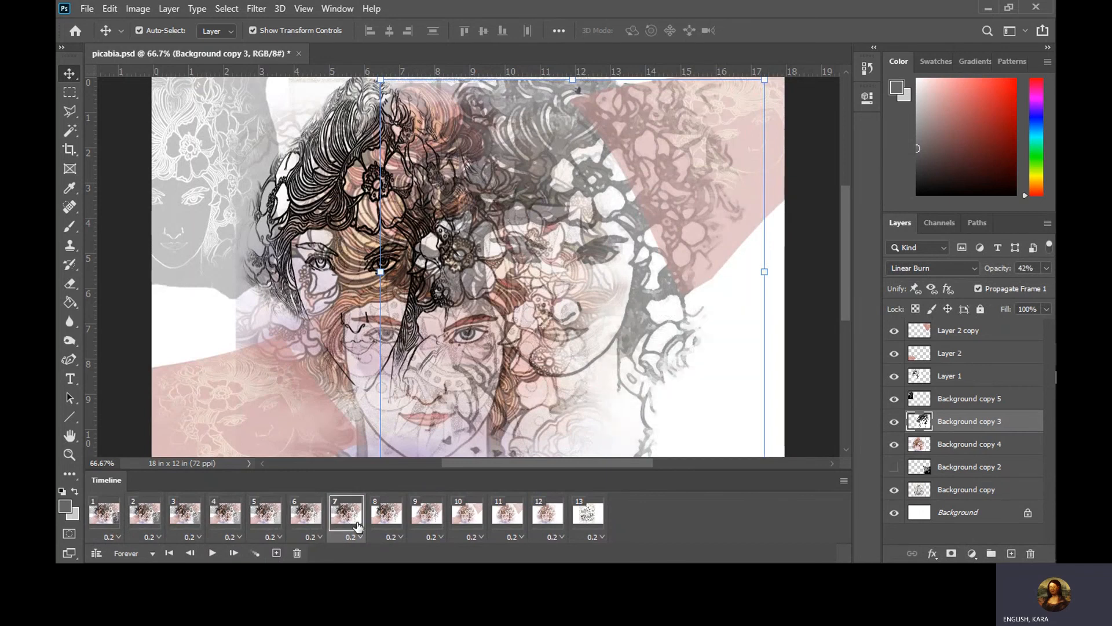
pyautogui.click(257, 554)
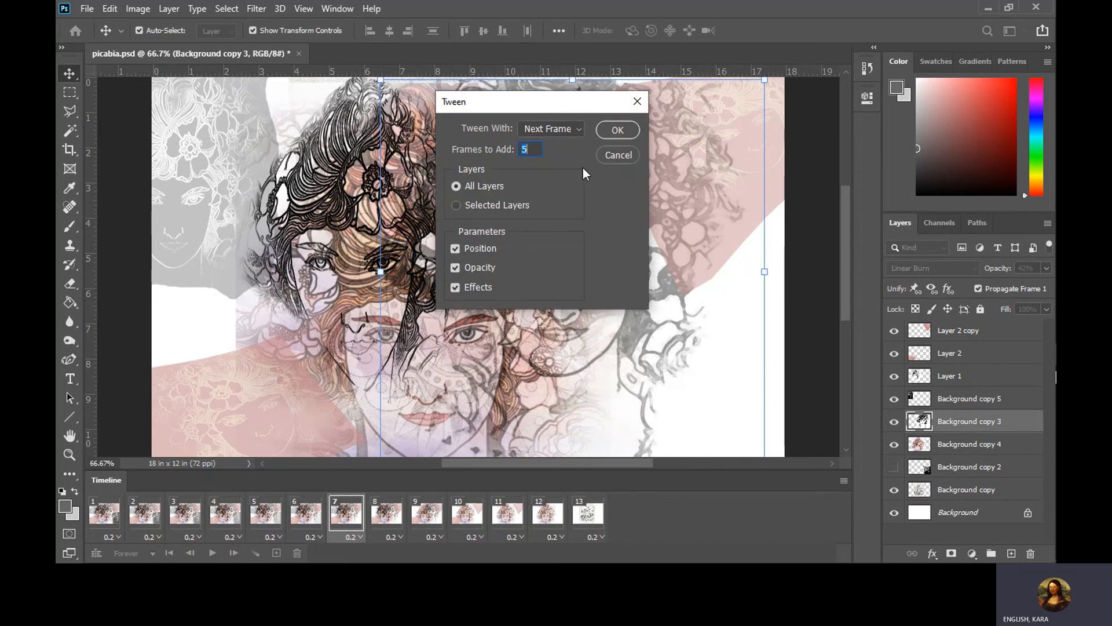
pyautogui.click(611, 130)
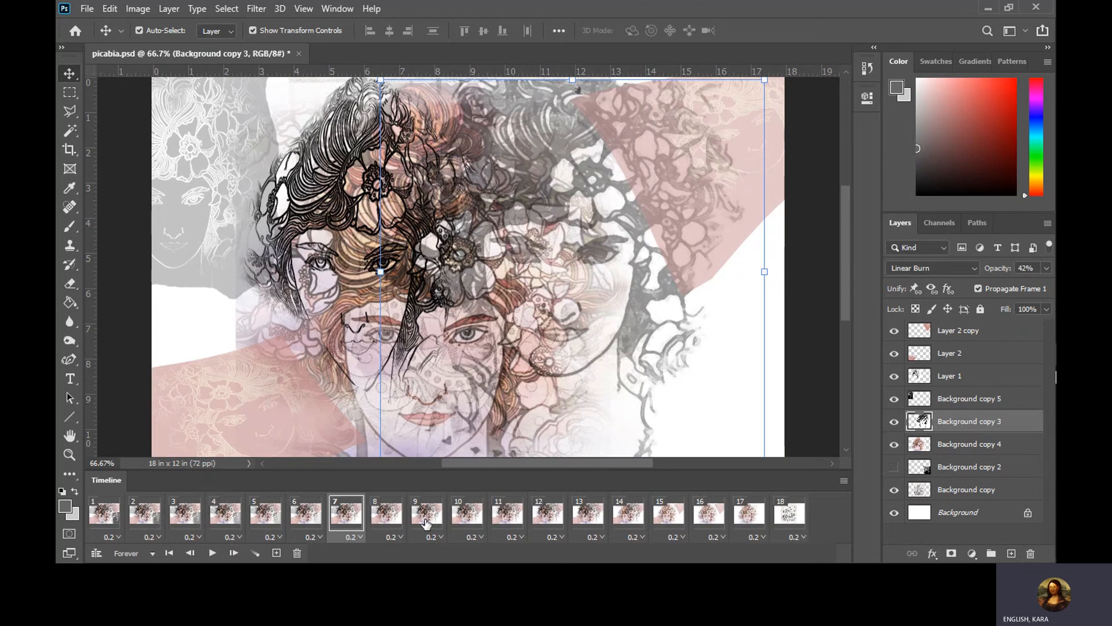
# Tween frame 12 with the next frame, adding 5 in-between frames
pyautogui.click(546, 518)
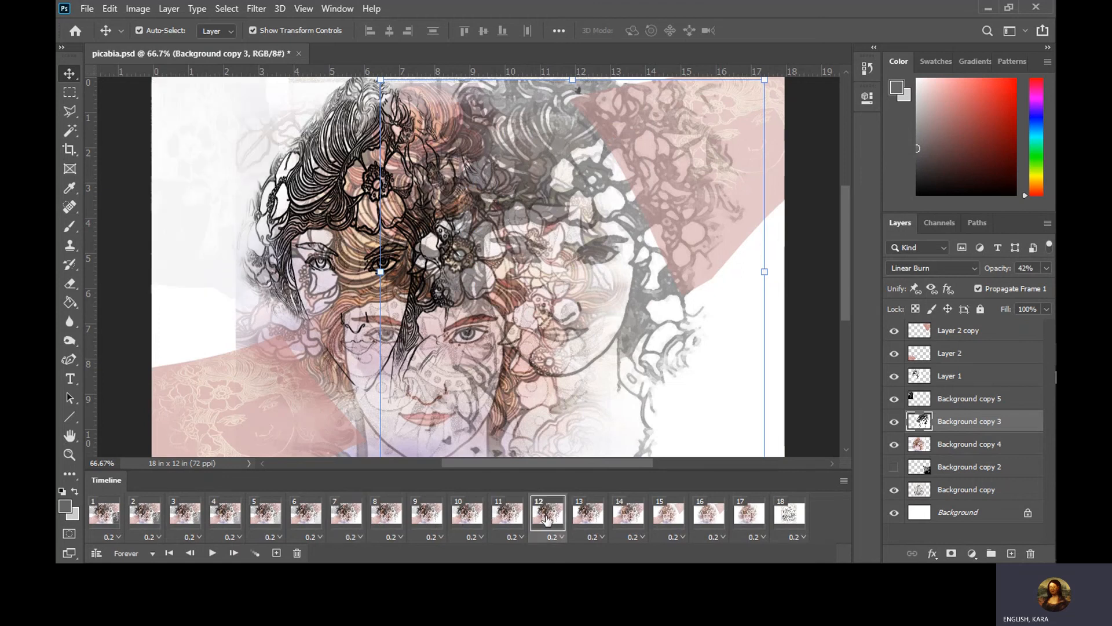
pyautogui.click(258, 553)
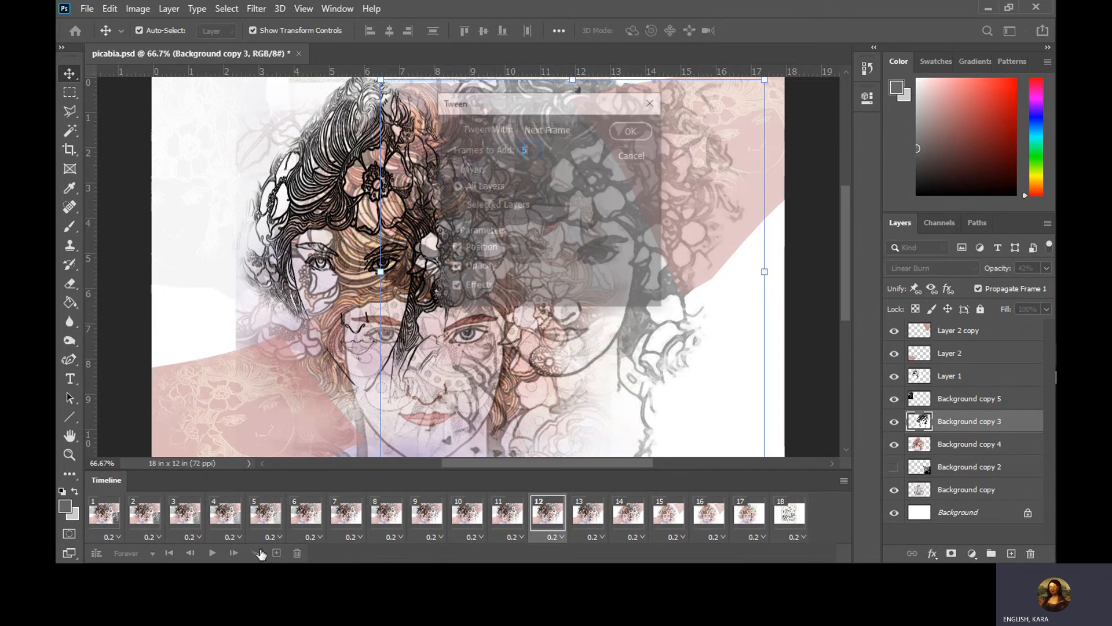
pyautogui.click(626, 133)
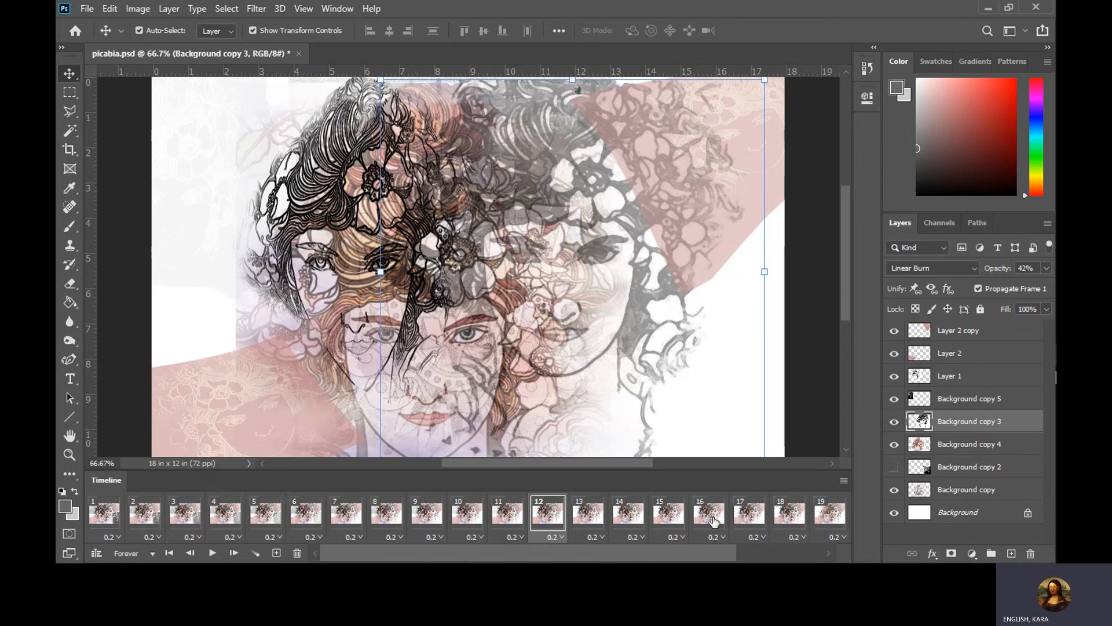
# Step back and forth through frames 11 to 17 to examine how the artwork differs between neighbouring frames
pyautogui.click(712, 519)
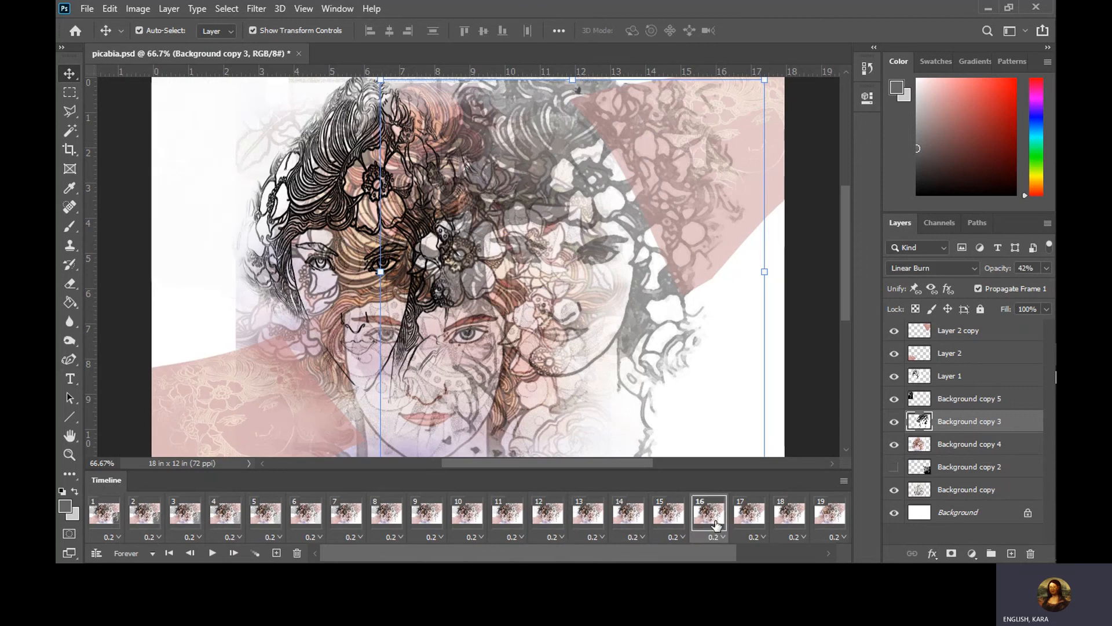
pyautogui.click(677, 517)
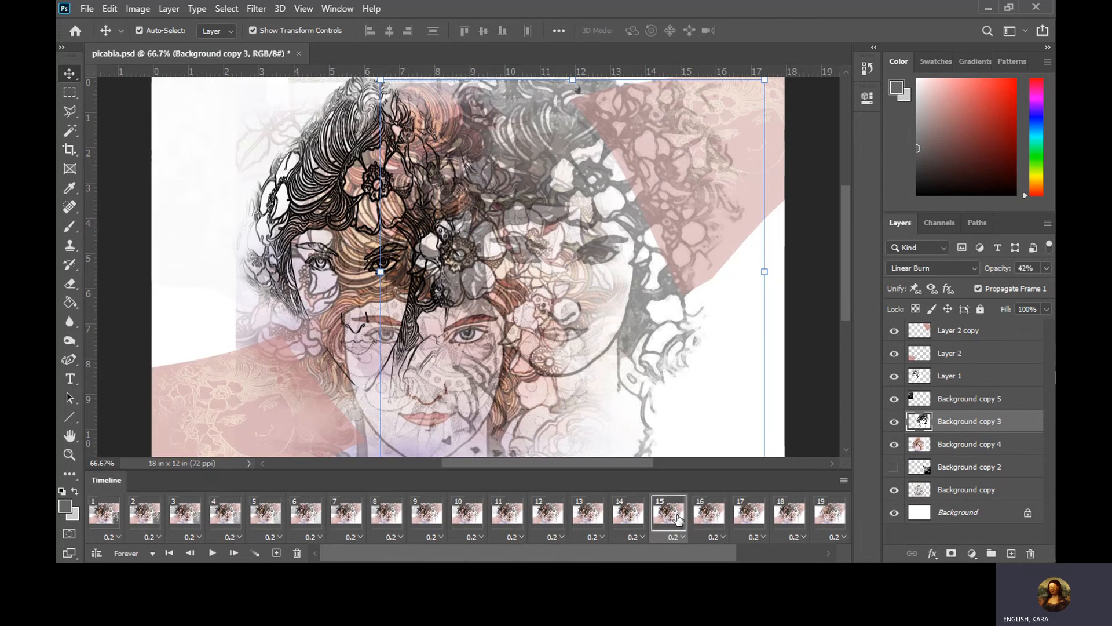
pyautogui.click(701, 518)
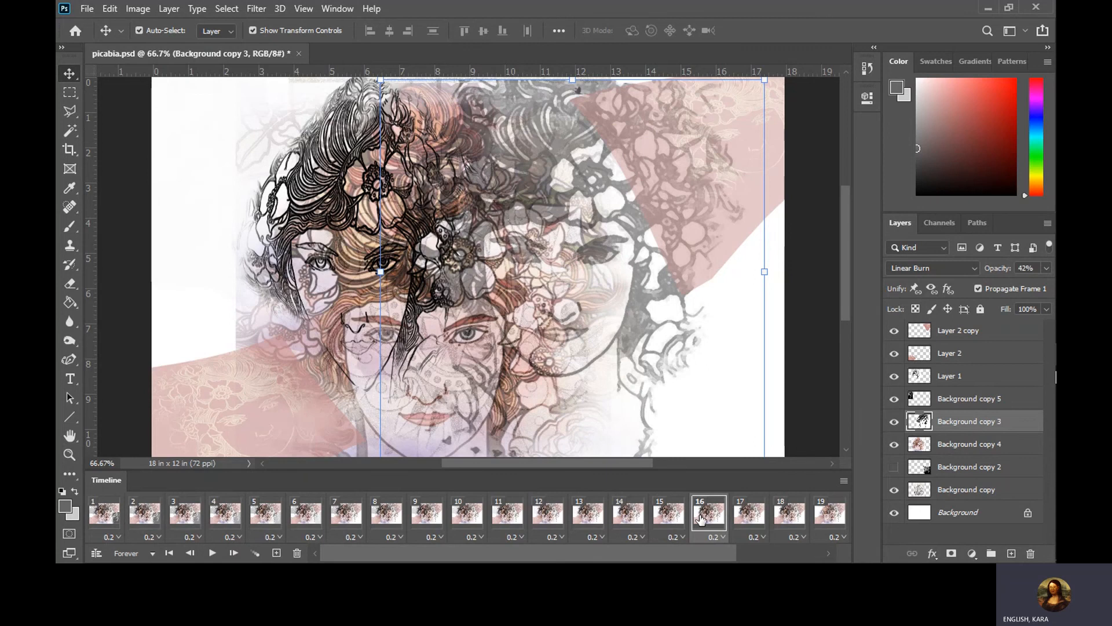
pyautogui.click(740, 519)
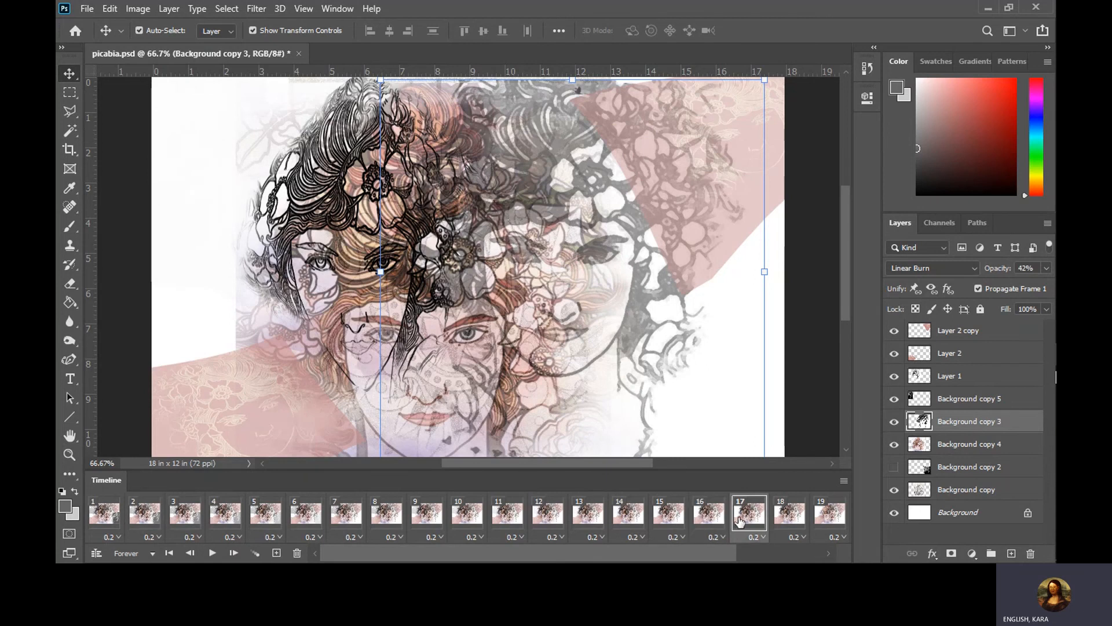
pyautogui.click(702, 530)
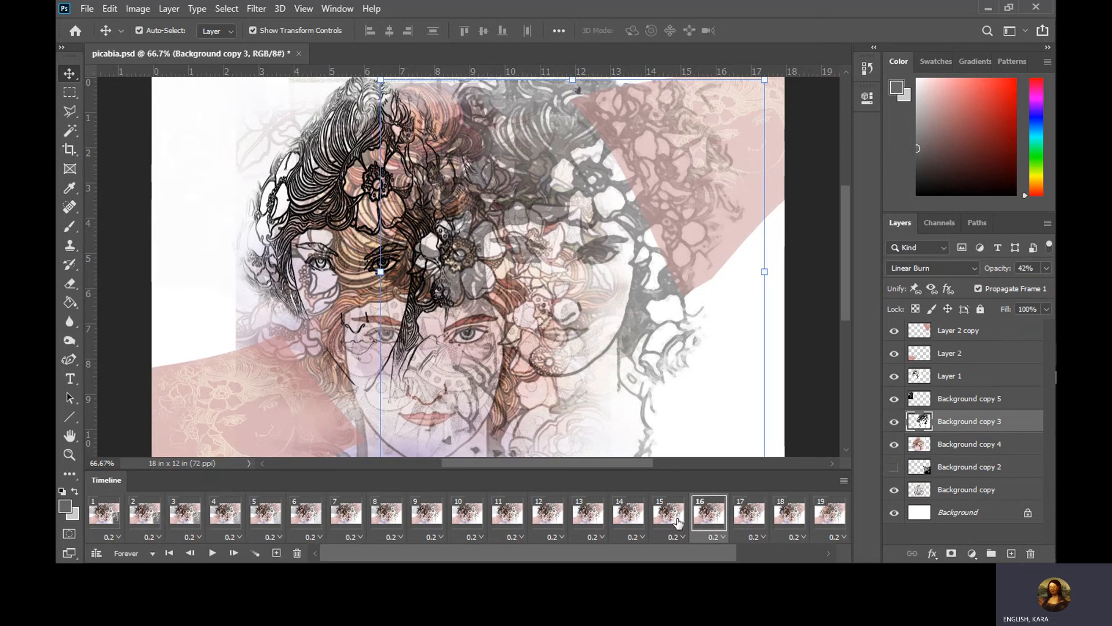
pyautogui.click(679, 524)
pyautogui.click(636, 521)
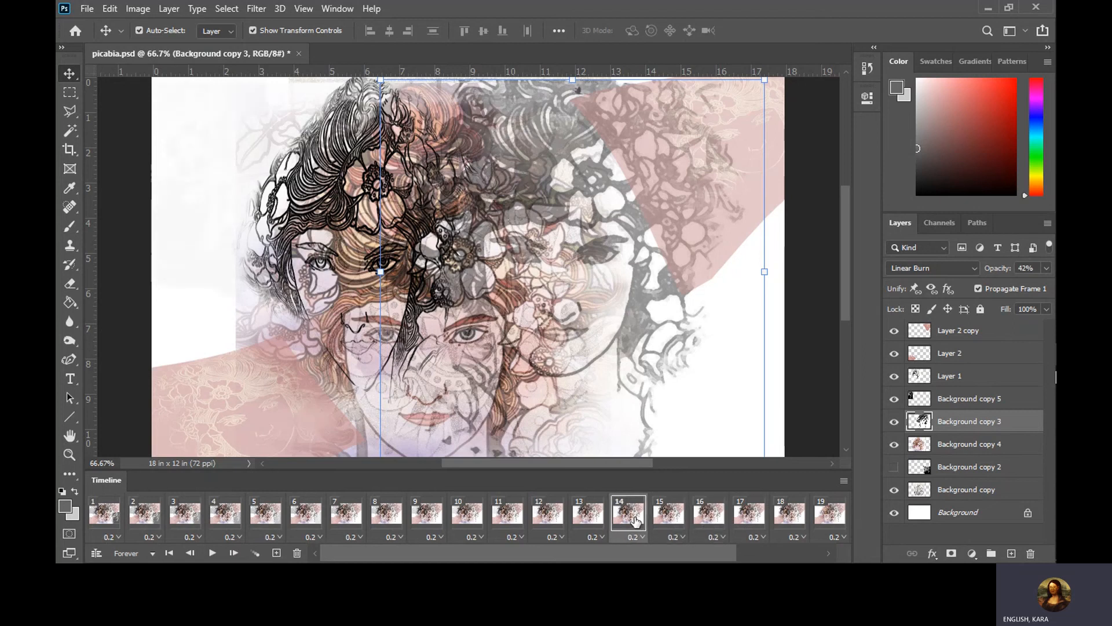
pyautogui.click(683, 517)
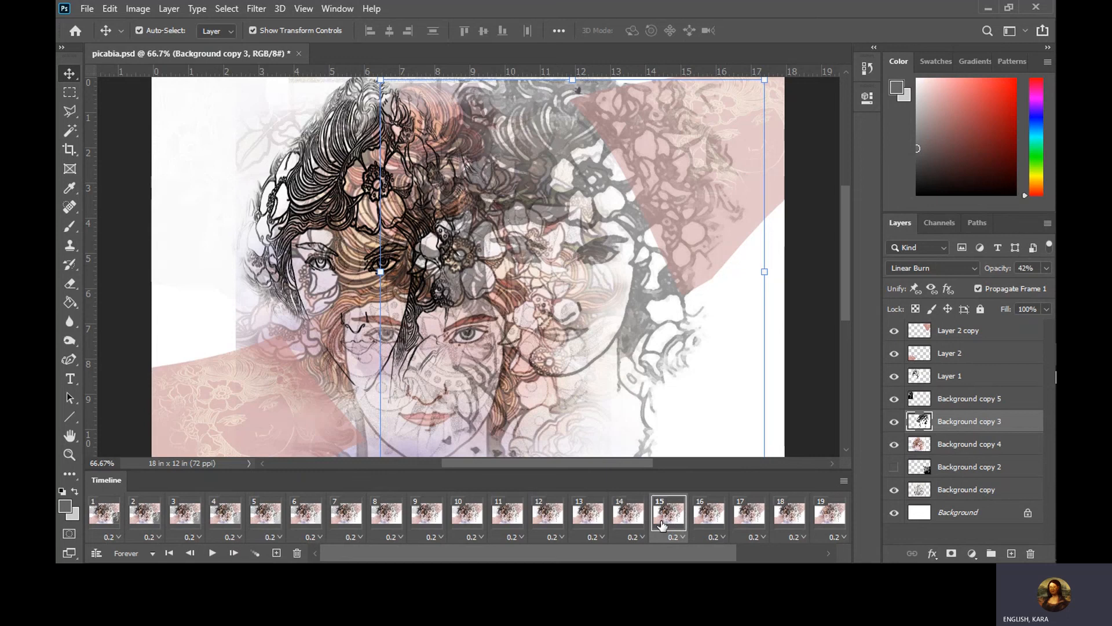
pyautogui.click(634, 521)
pyautogui.click(589, 517)
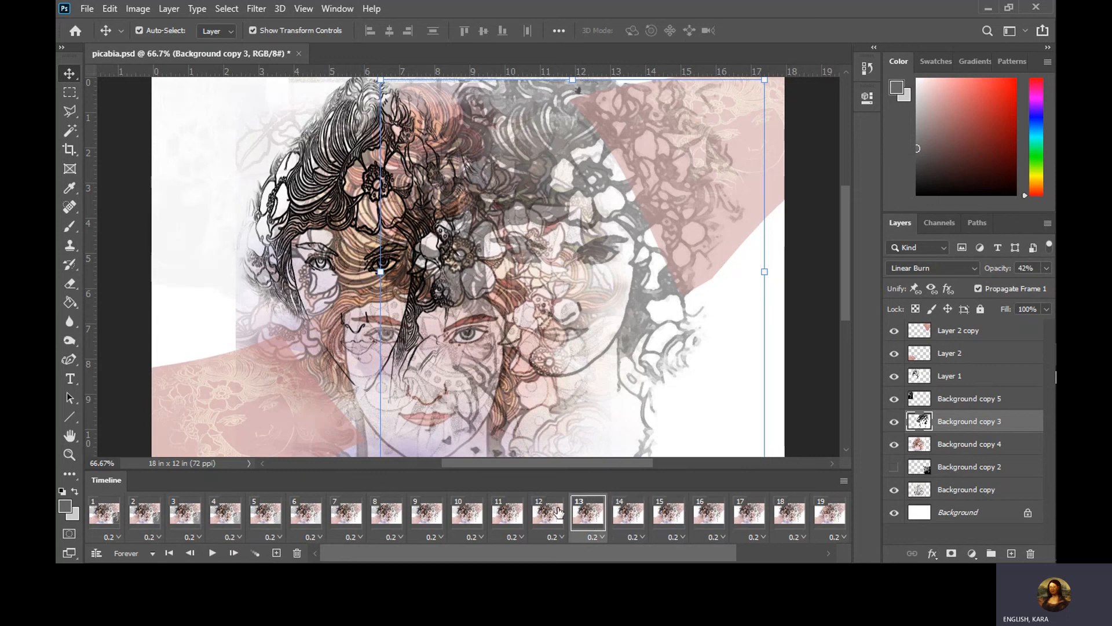
pyautogui.click(559, 514)
pyautogui.click(513, 517)
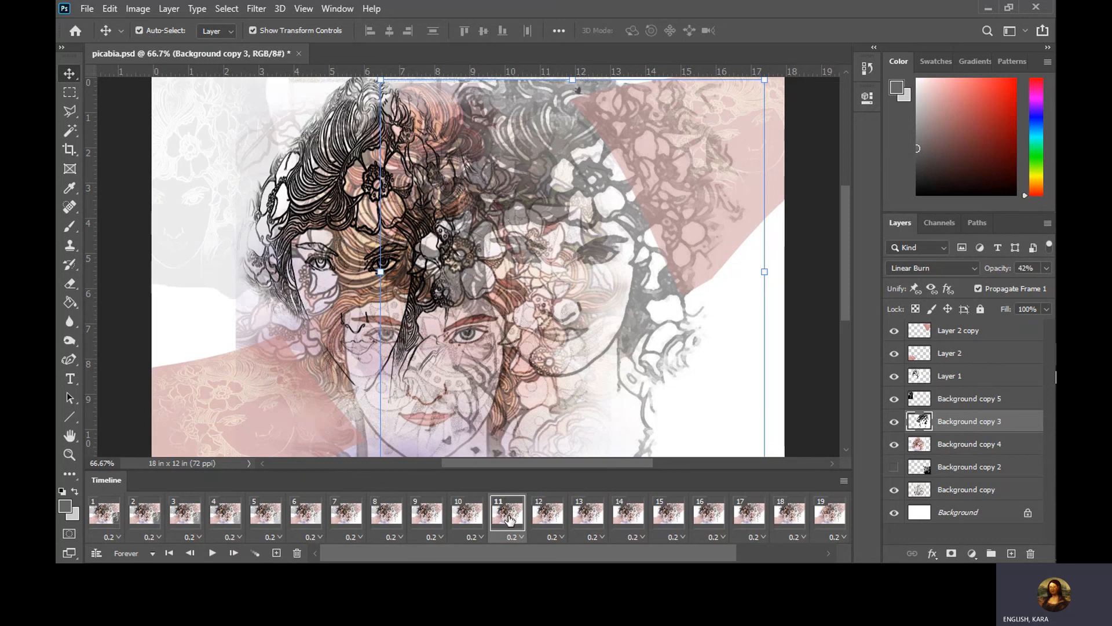
pyautogui.click(546, 522)
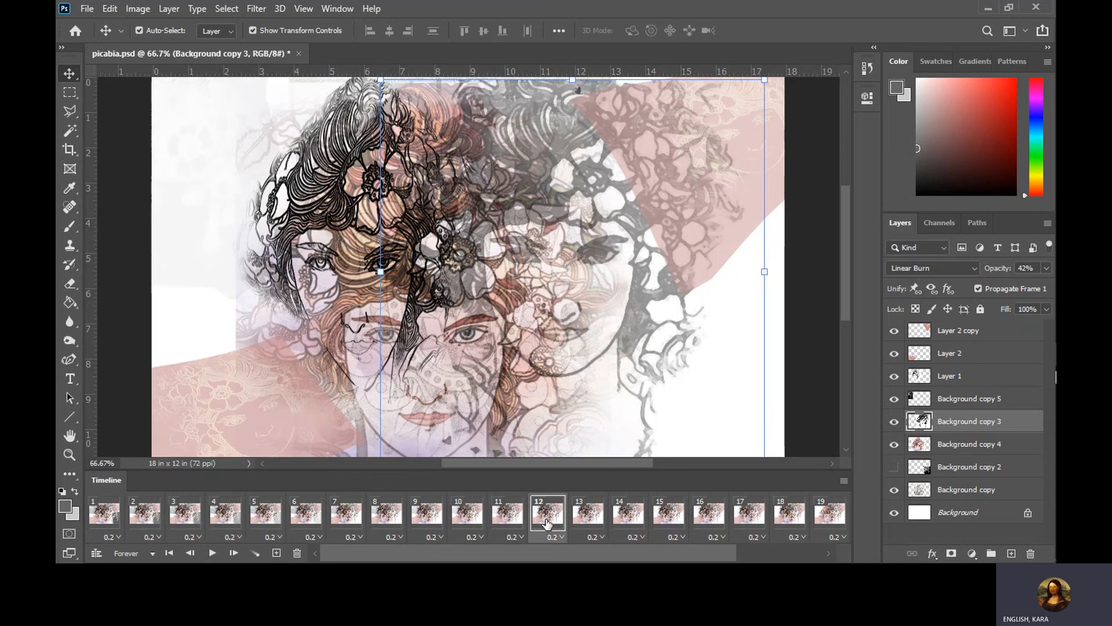
pyautogui.click(592, 521)
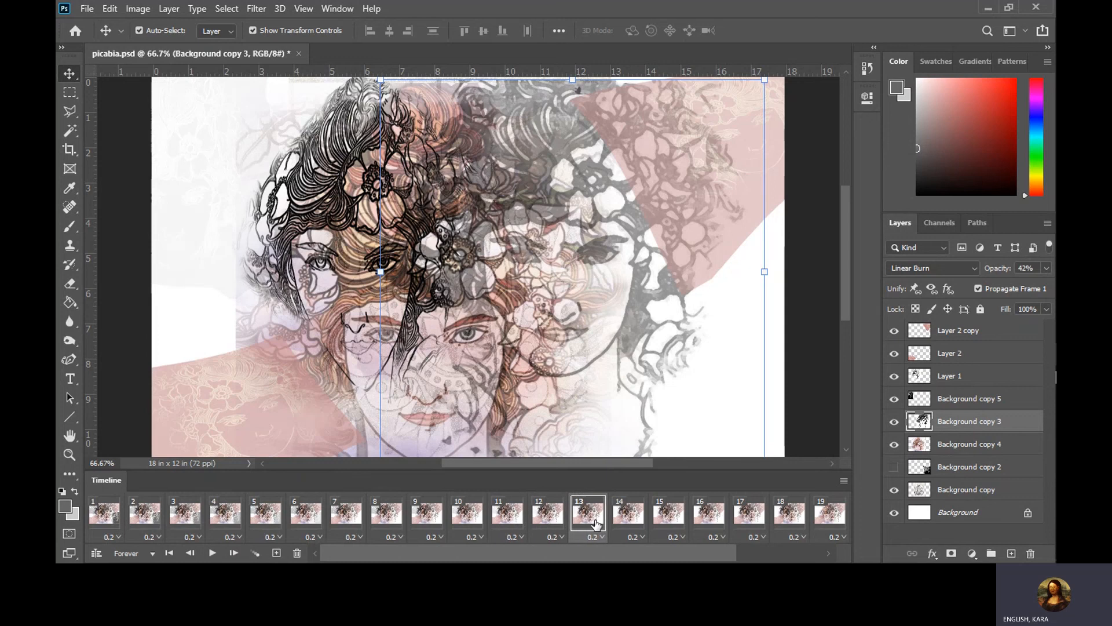
pyautogui.click(631, 522)
pyautogui.click(679, 518)
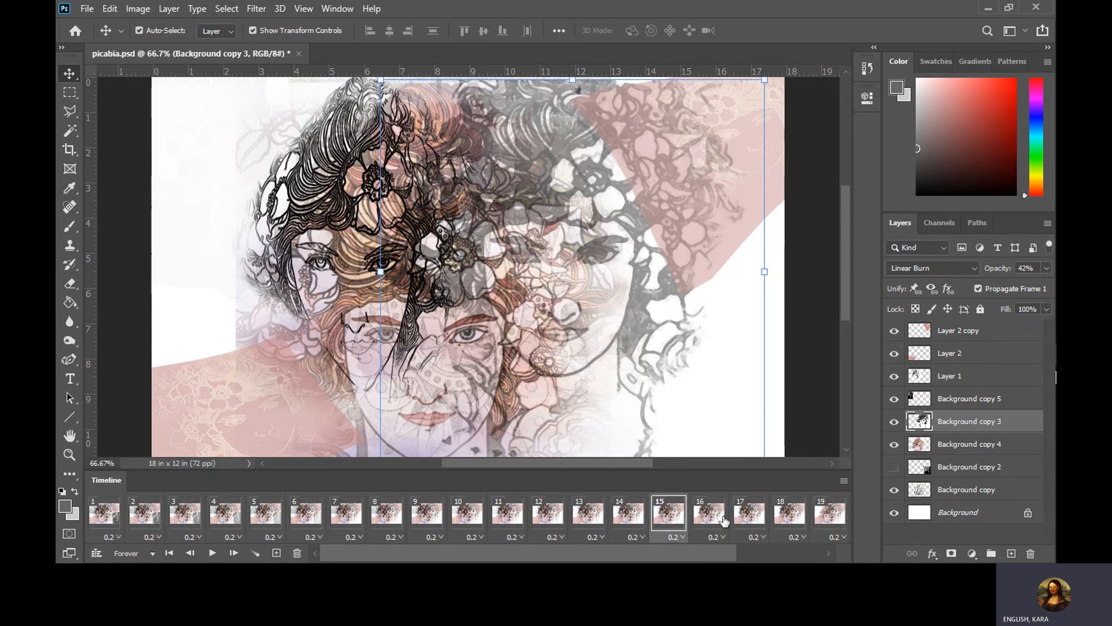
pyautogui.click(723, 521)
pyautogui.click(747, 522)
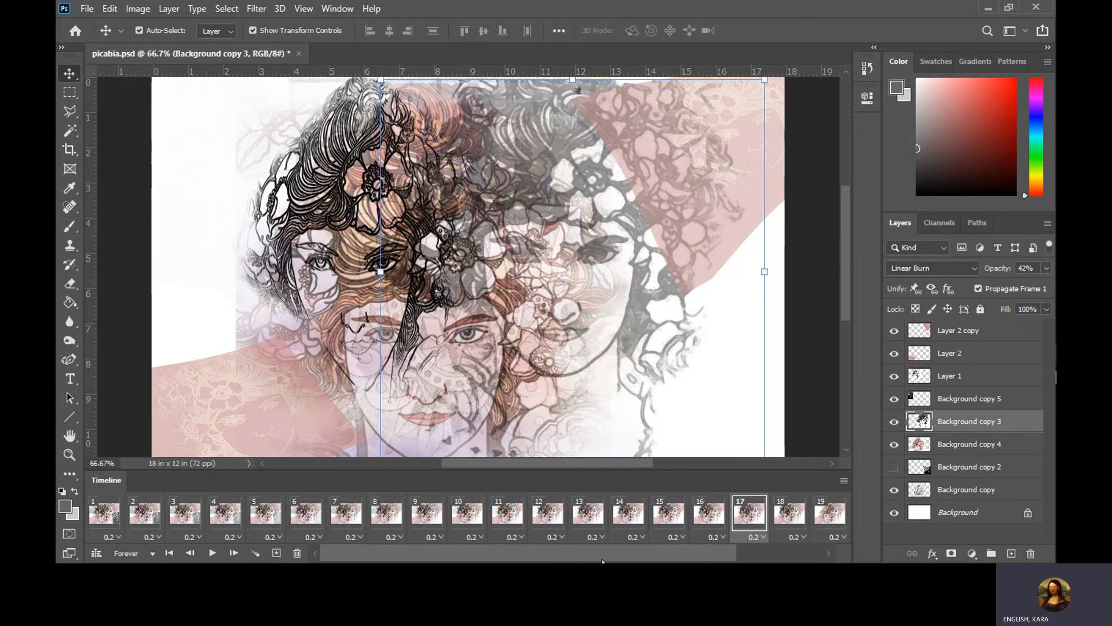
# Delete frames 17, 16, 15 and 14 from the animation one at a time, confirming each deletion
pyautogui.click(297, 553)
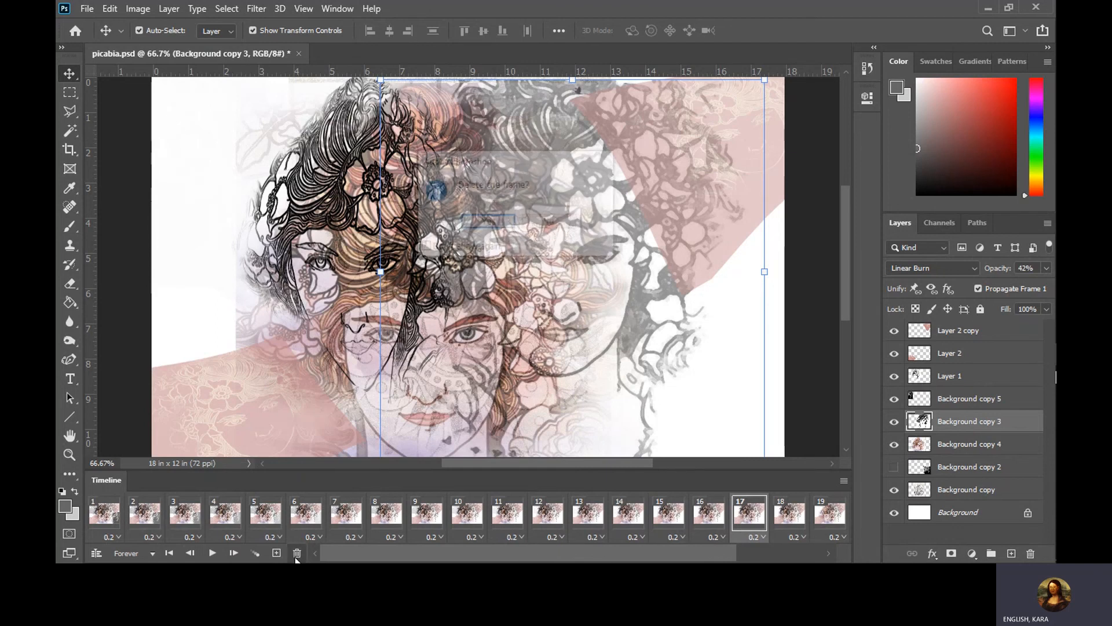
pyautogui.click(488, 223)
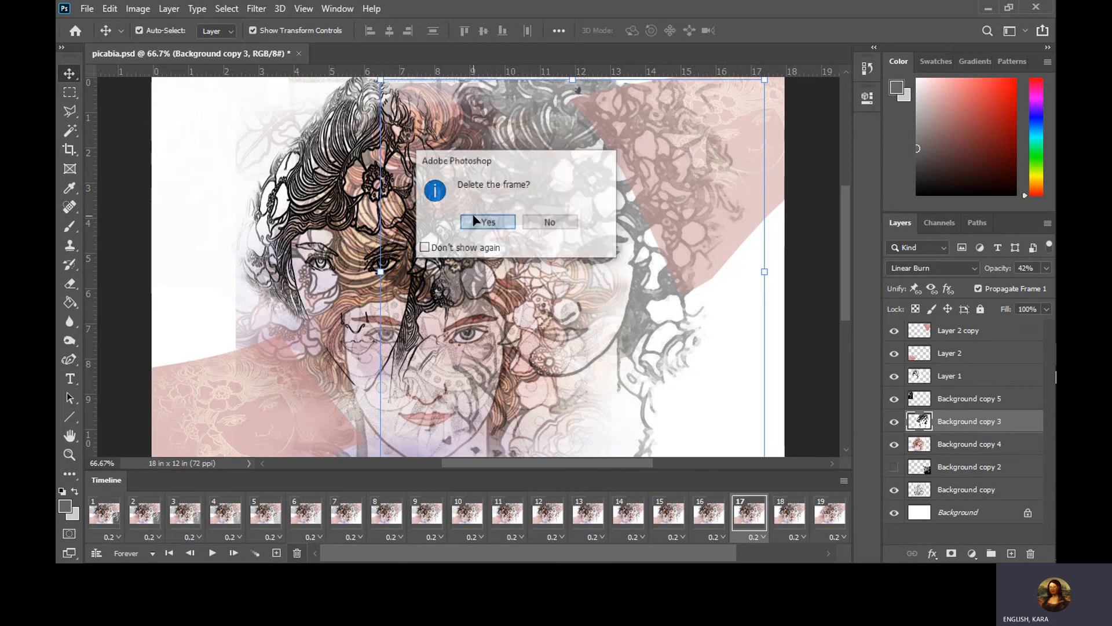
pyautogui.click(694, 519)
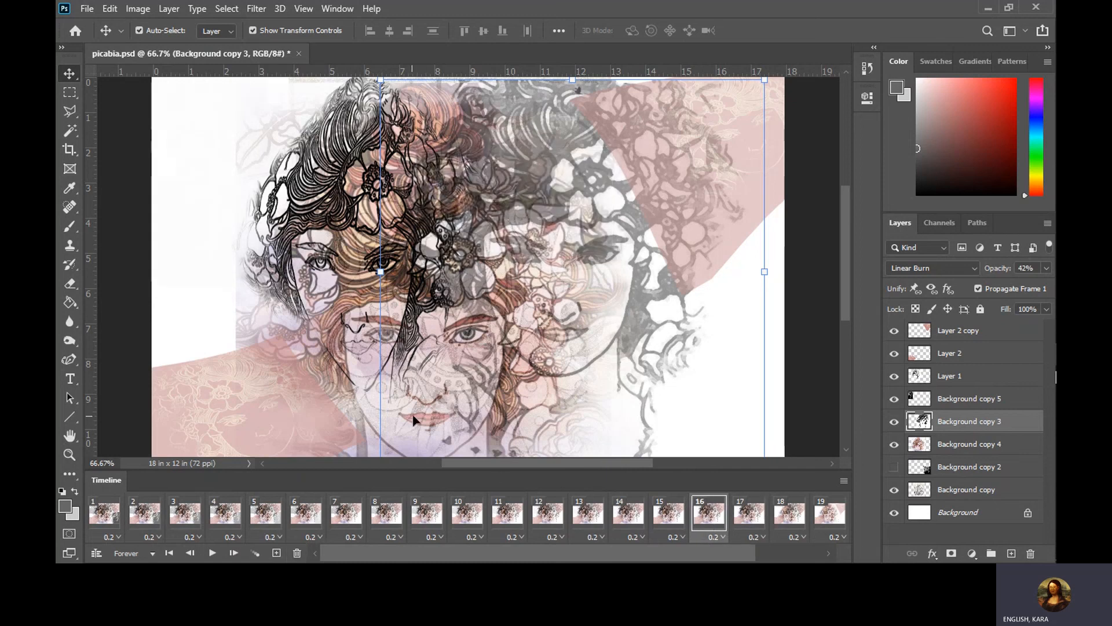
pyautogui.click(297, 553)
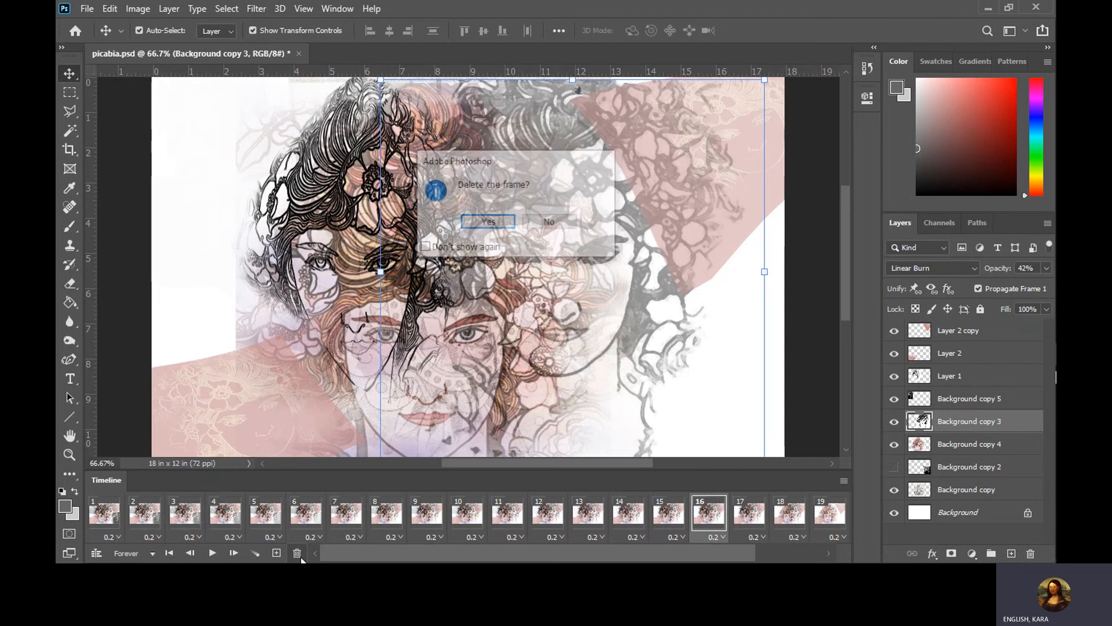
pyautogui.click(487, 223)
pyautogui.click(682, 524)
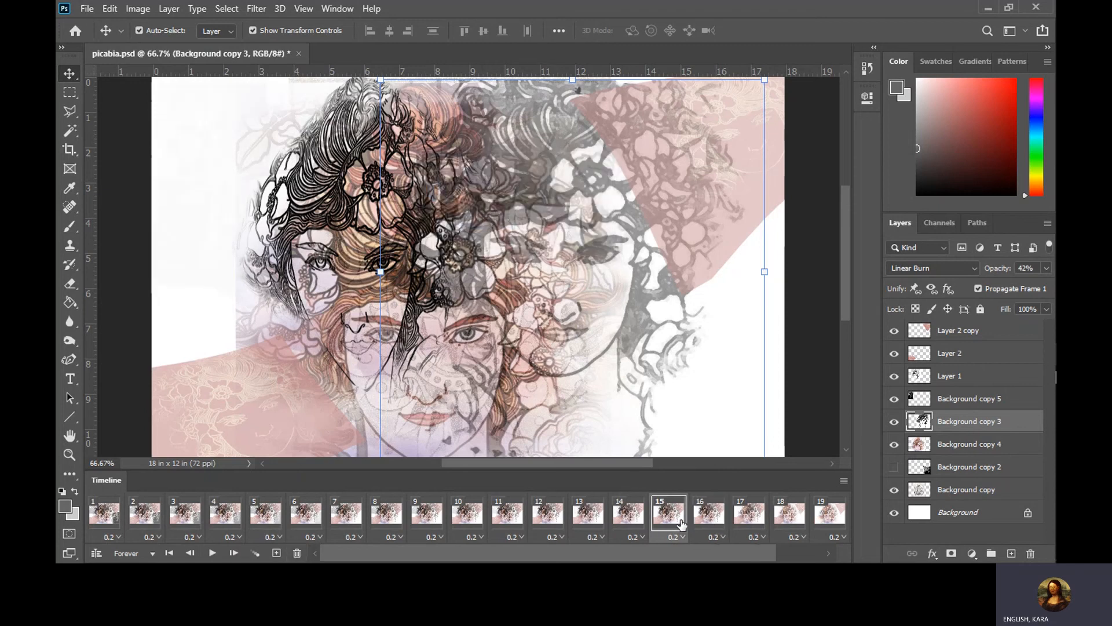
pyautogui.click(298, 553)
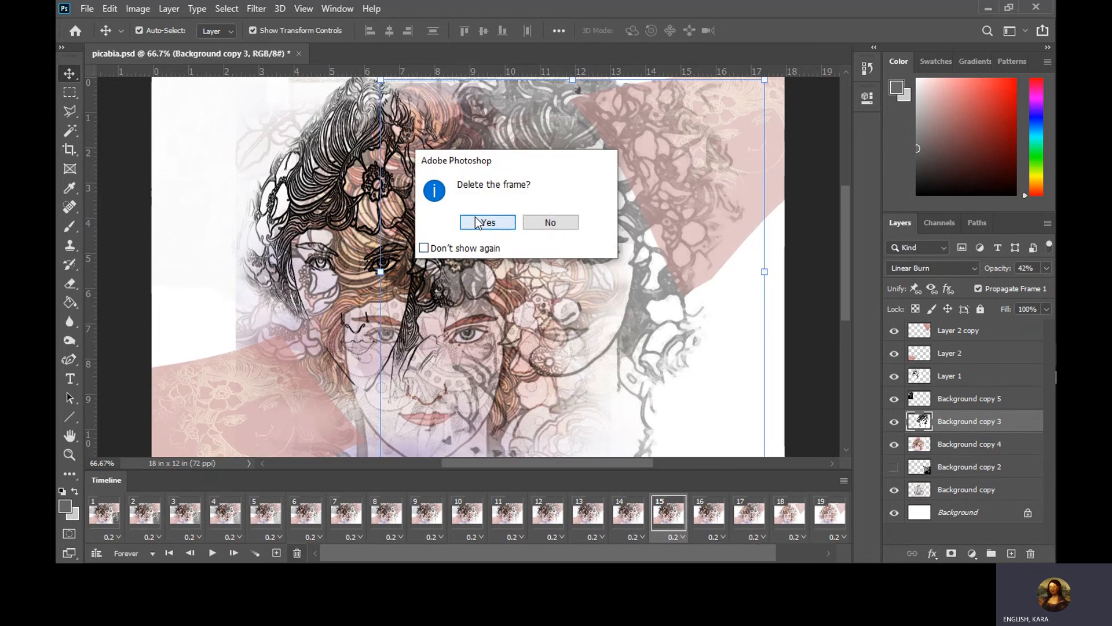
pyautogui.click(476, 223)
pyautogui.click(631, 517)
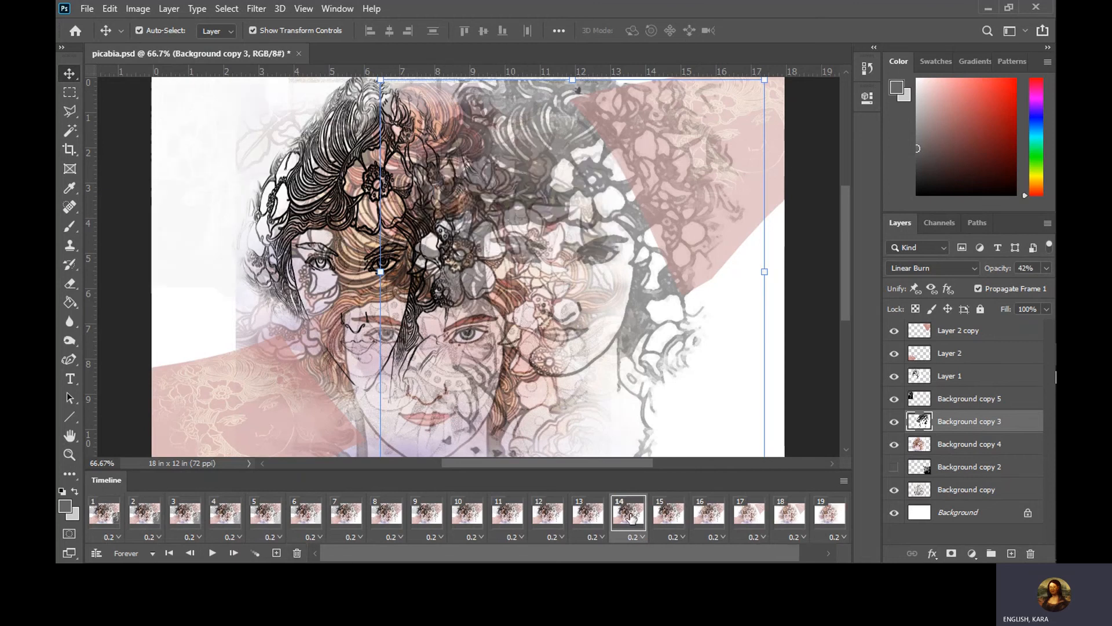
pyautogui.click(296, 553)
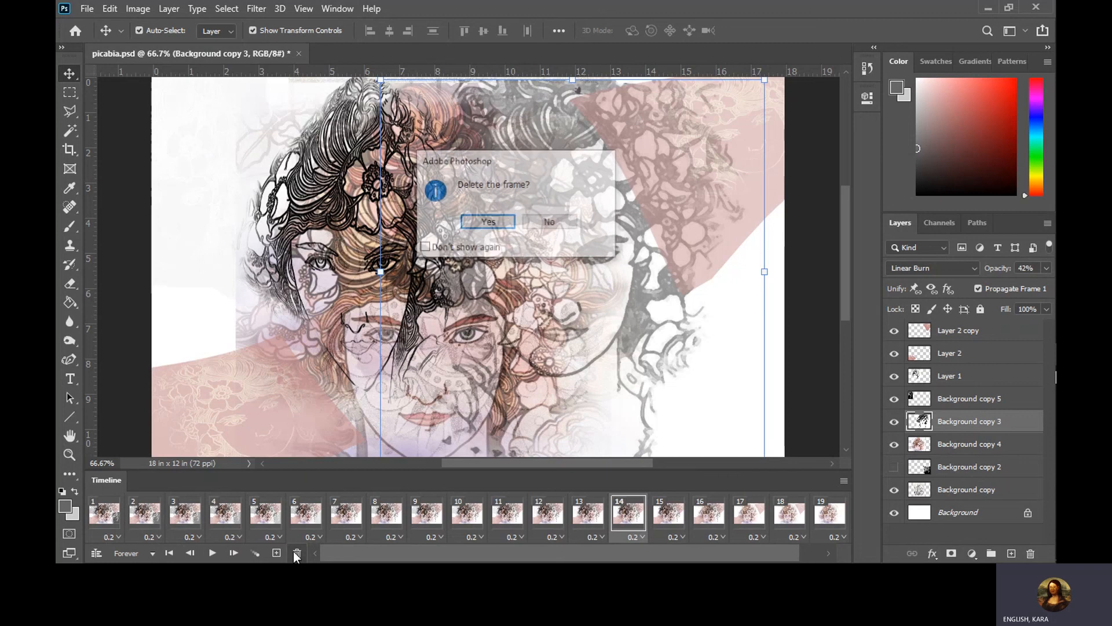
pyautogui.click(488, 223)
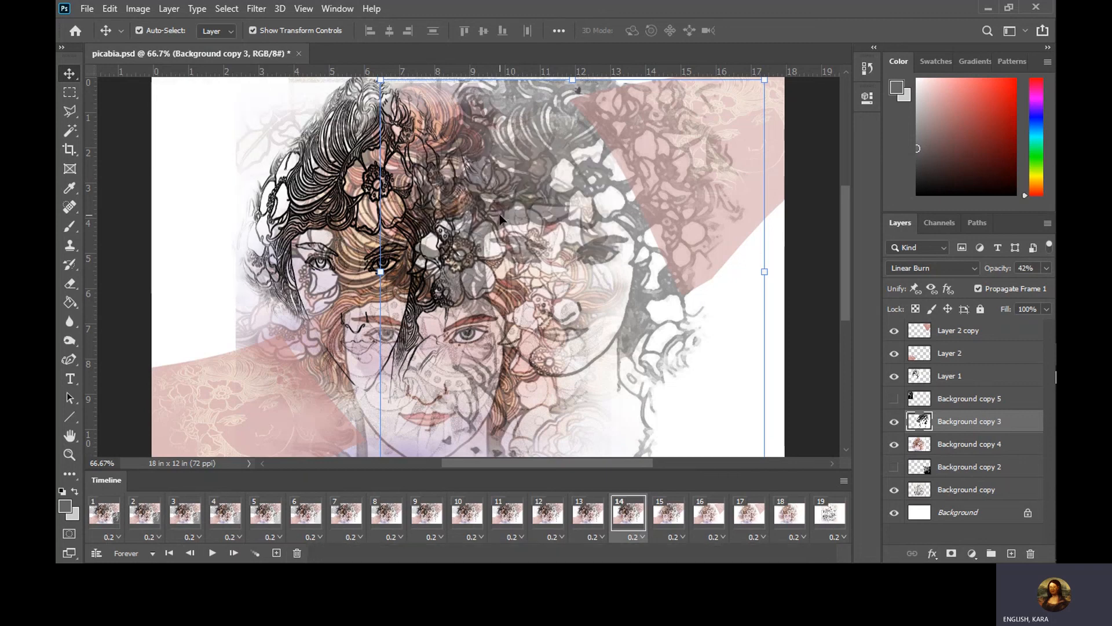
# Compare frames 13 to 15, then tween frame 14 with the next frame, adding 5 frames for all layers
pyautogui.click(586, 516)
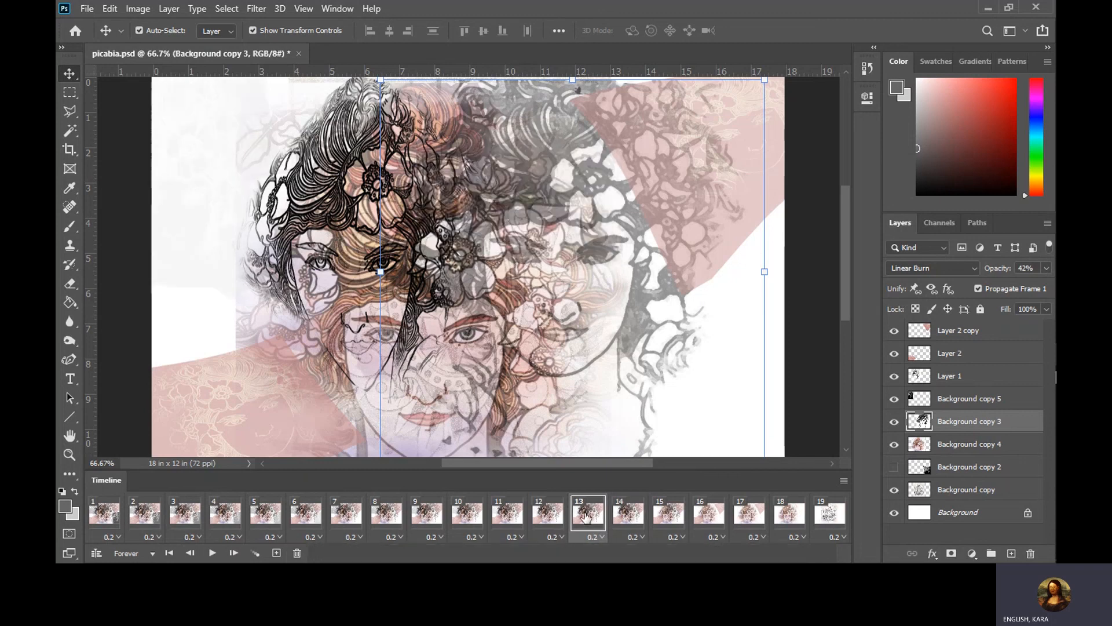
pyautogui.click(630, 521)
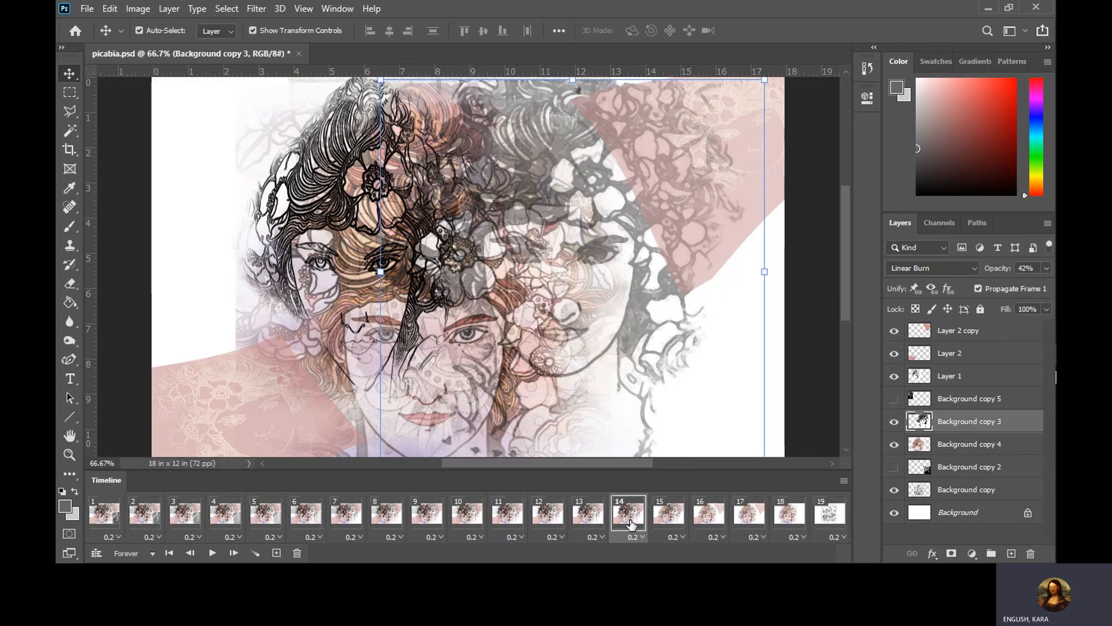
pyautogui.click(668, 524)
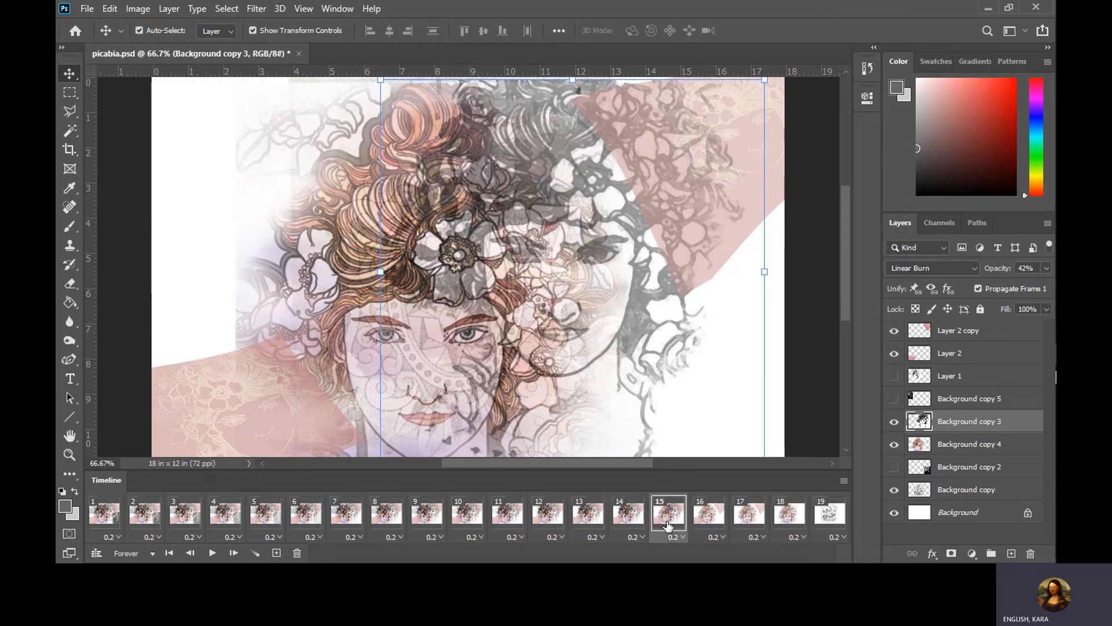
pyautogui.click(636, 523)
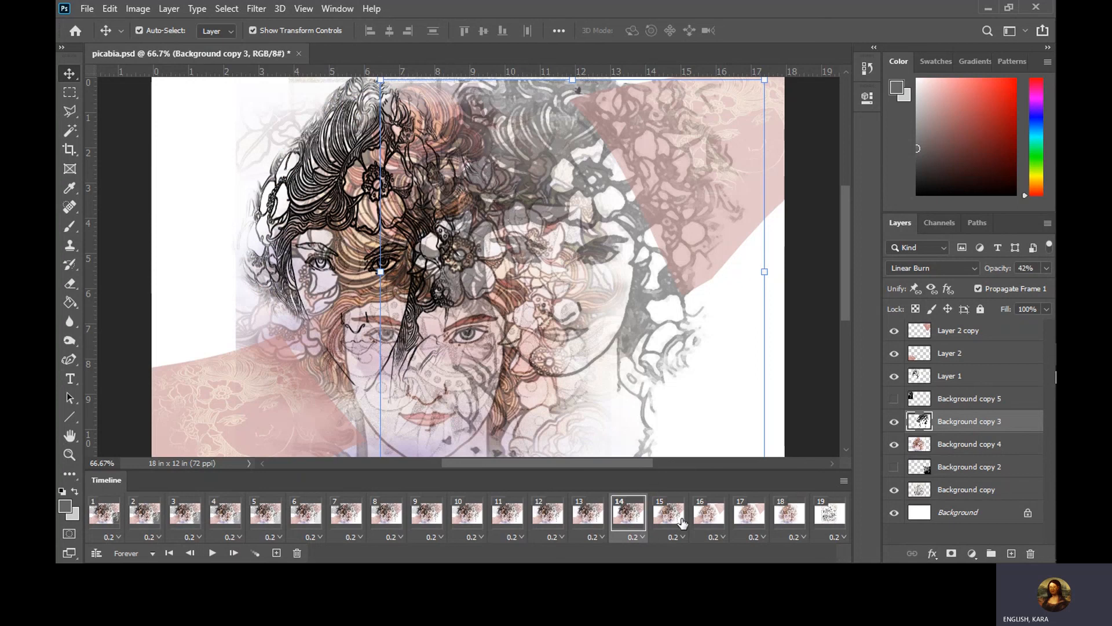
pyautogui.click(668, 523)
pyautogui.click(636, 521)
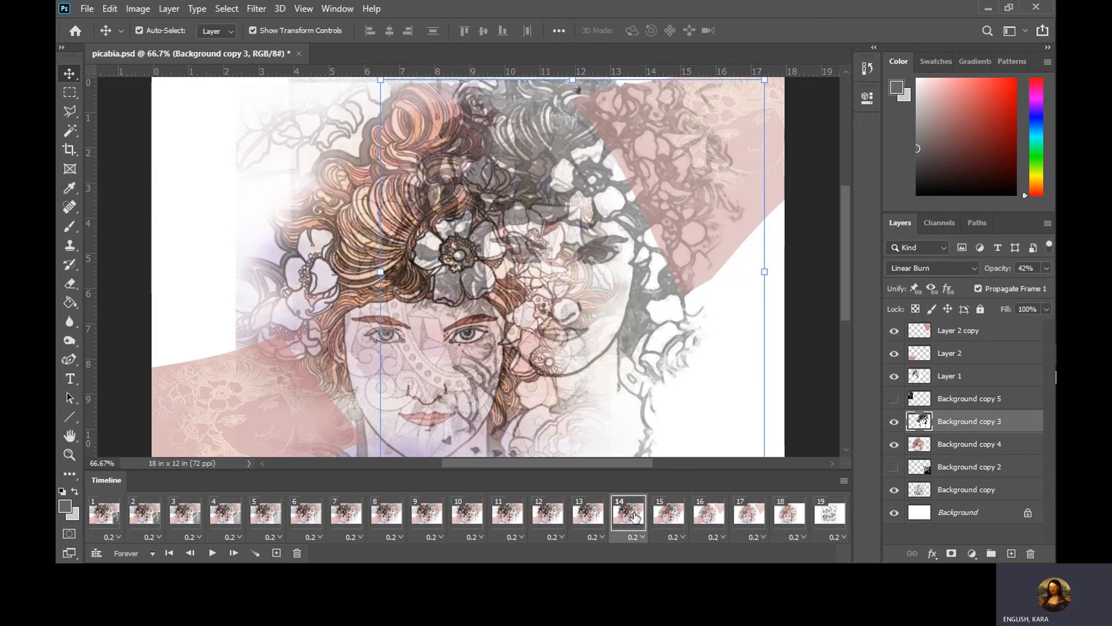
pyautogui.click(256, 553)
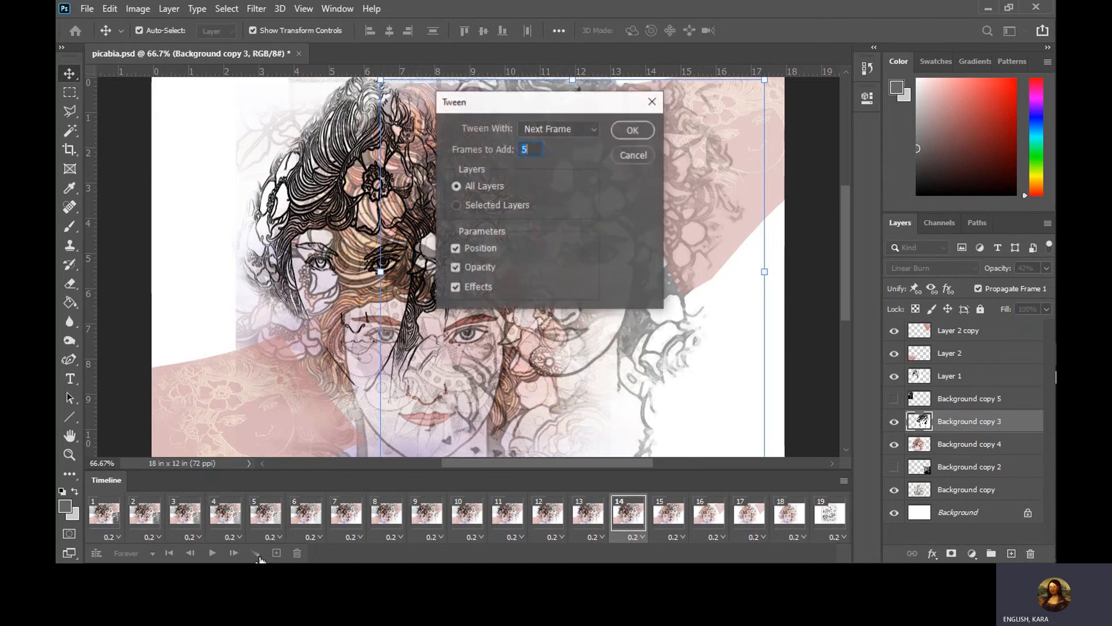
pyautogui.click(633, 130)
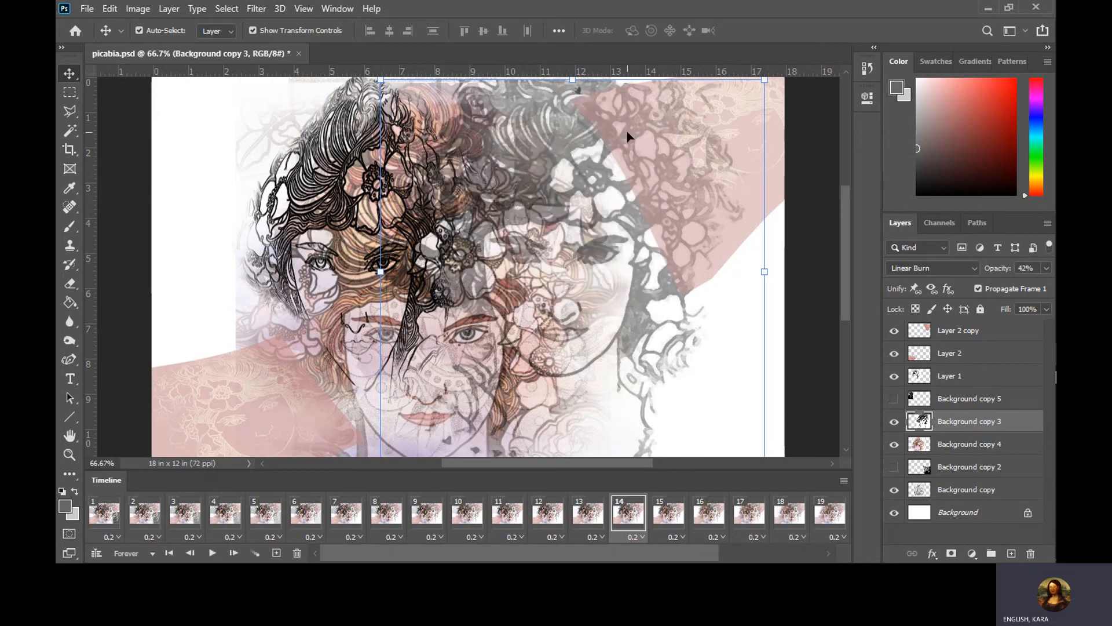
# Step through frames 15 to 21 to examine how the artwork fades and where the next abrupt change occurs
pyautogui.click(669, 509)
pyautogui.click(717, 523)
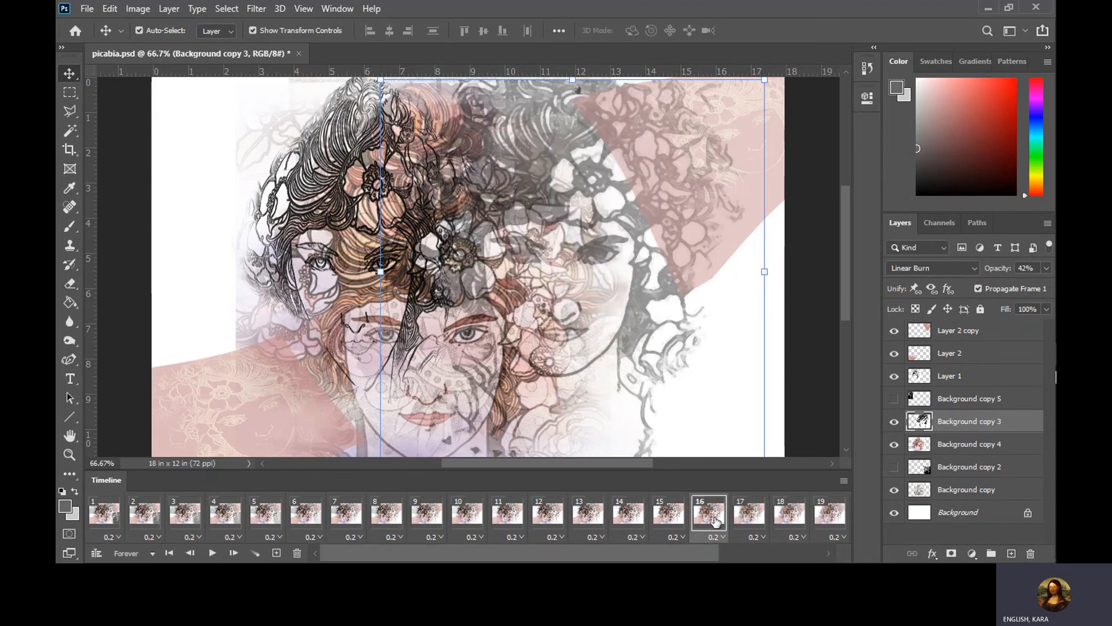
pyautogui.click(746, 524)
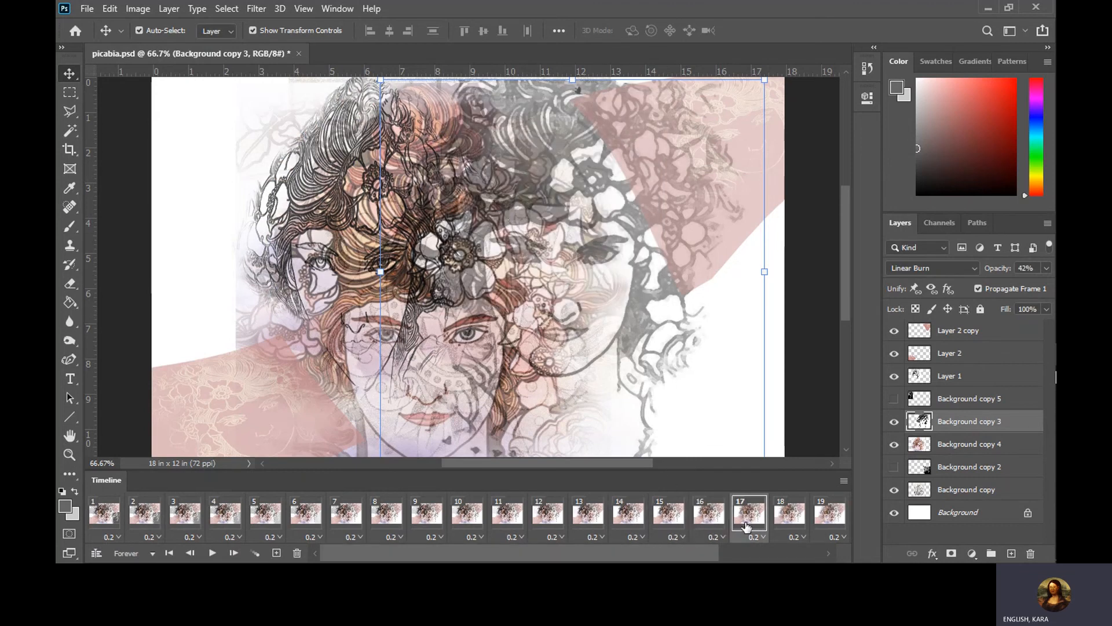
pyautogui.click(778, 525)
pyautogui.click(826, 525)
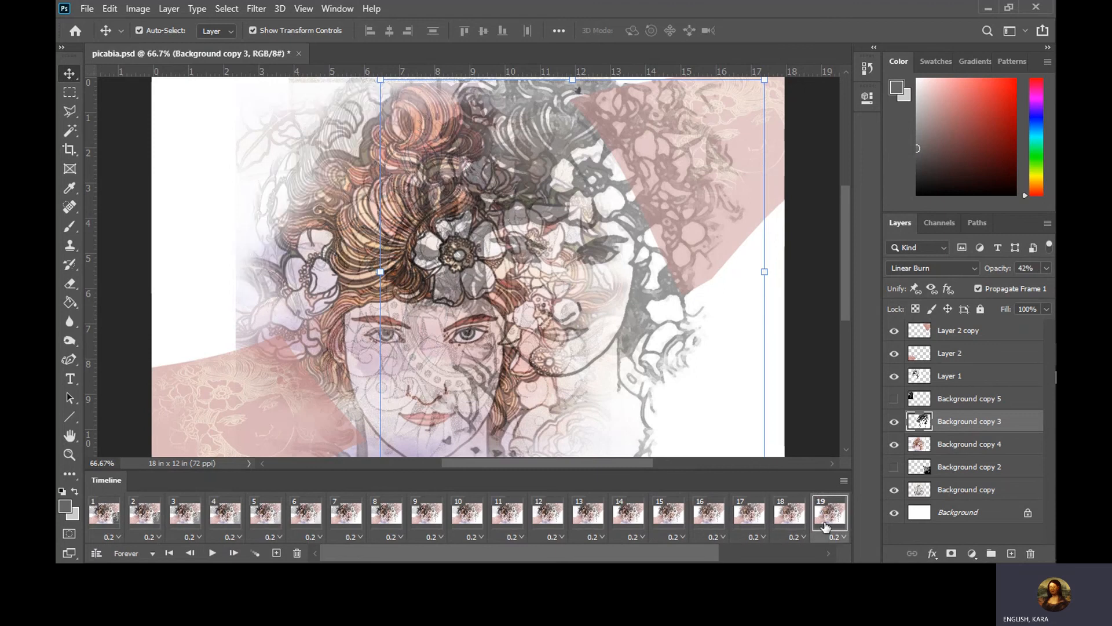
pyautogui.moveTo(700, 556); pyautogui.dragTo(731, 556)
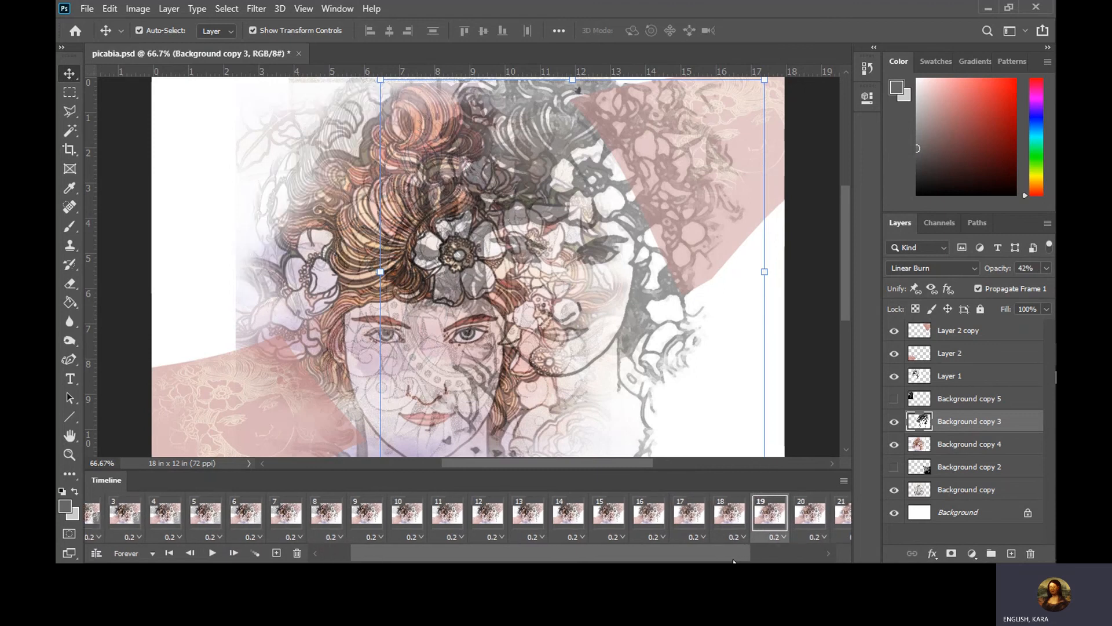
pyautogui.click(808, 518)
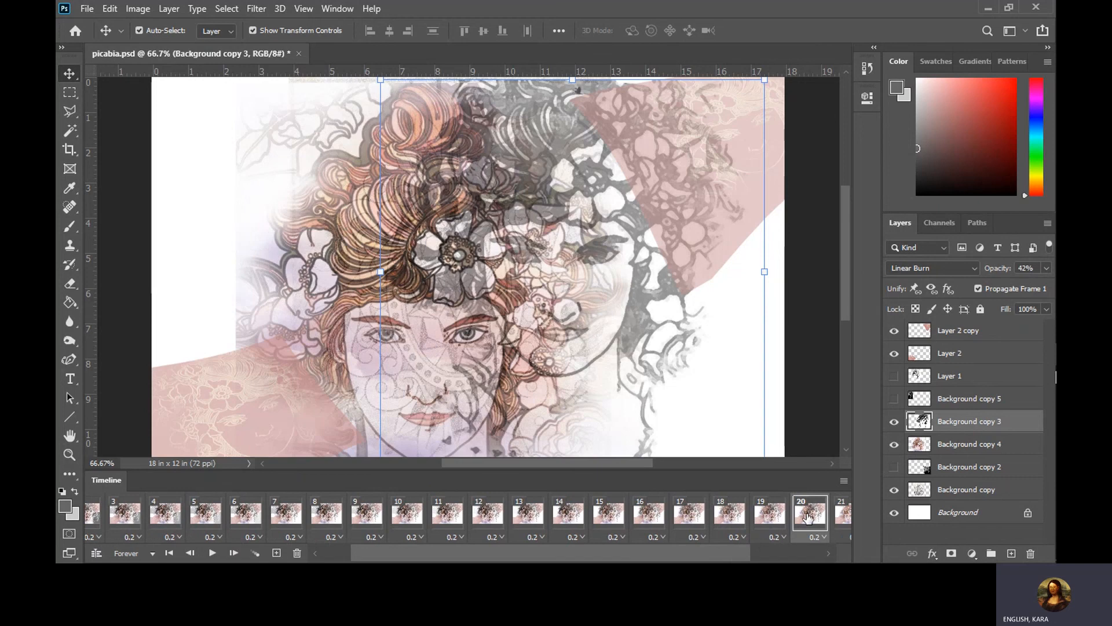
pyautogui.click(849, 515)
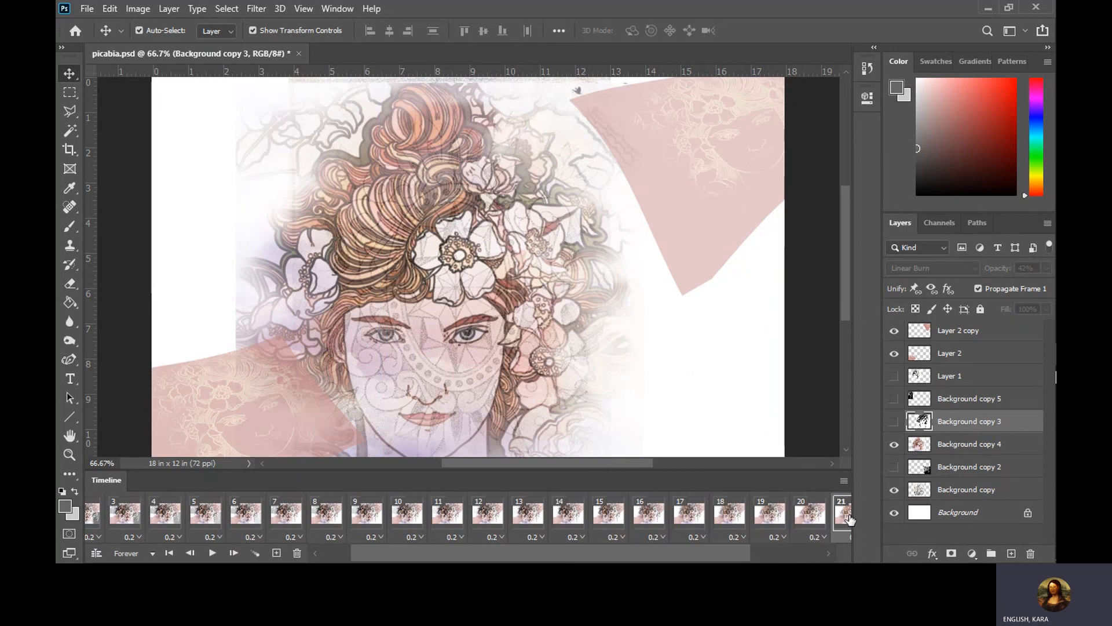
# Tween frame 20 with the next frame, adding 5 frames for all layers with position, opacity and effects
pyautogui.click(813, 519)
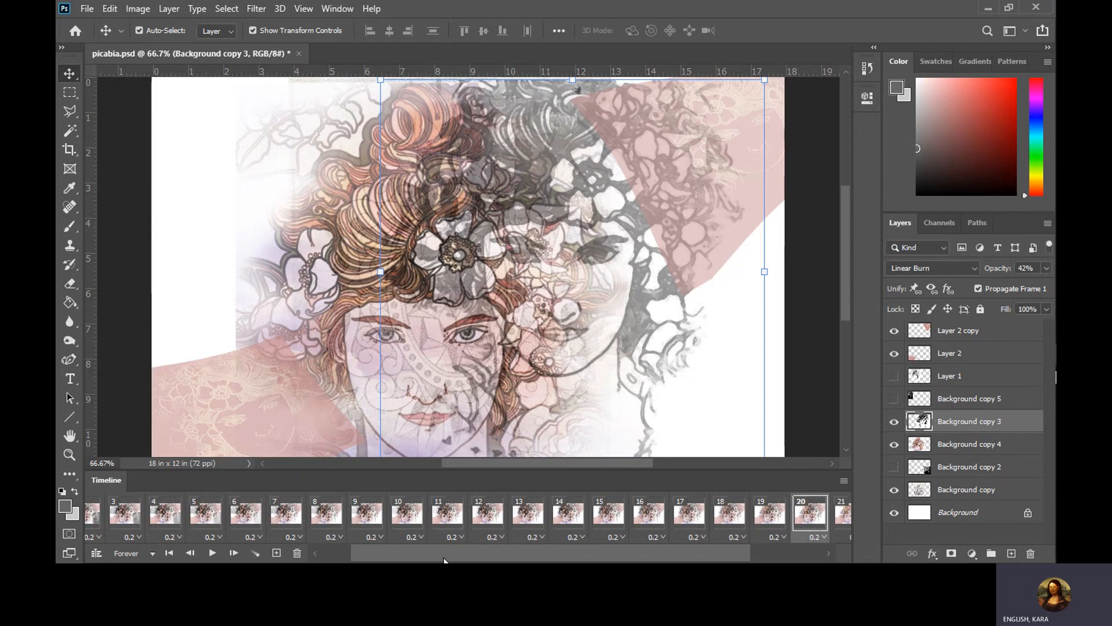
pyautogui.click(255, 553)
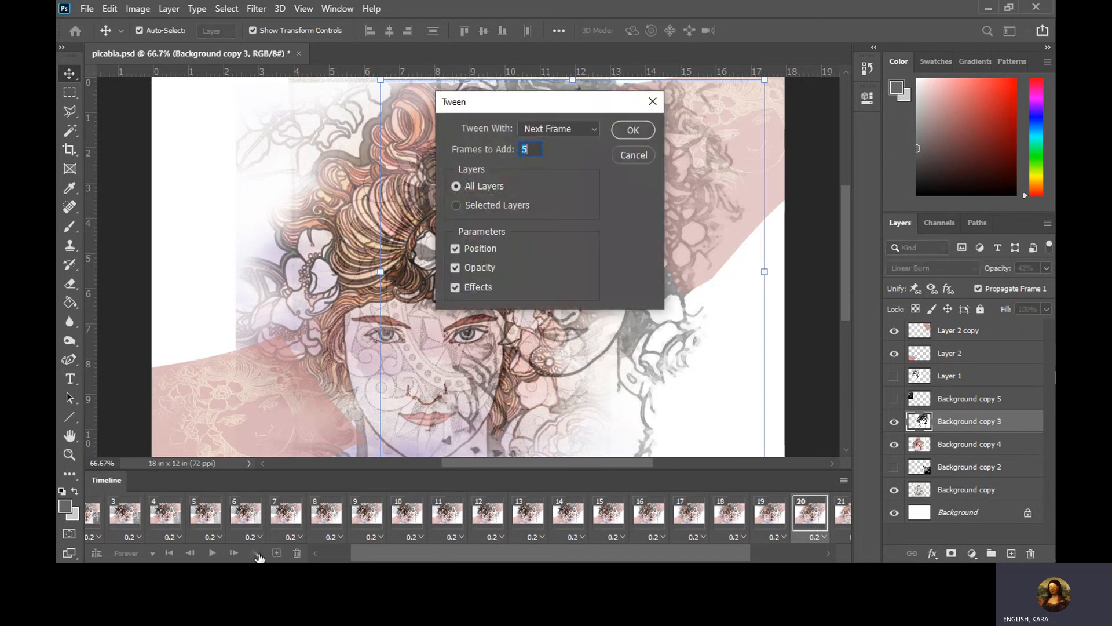
pyautogui.click(634, 131)
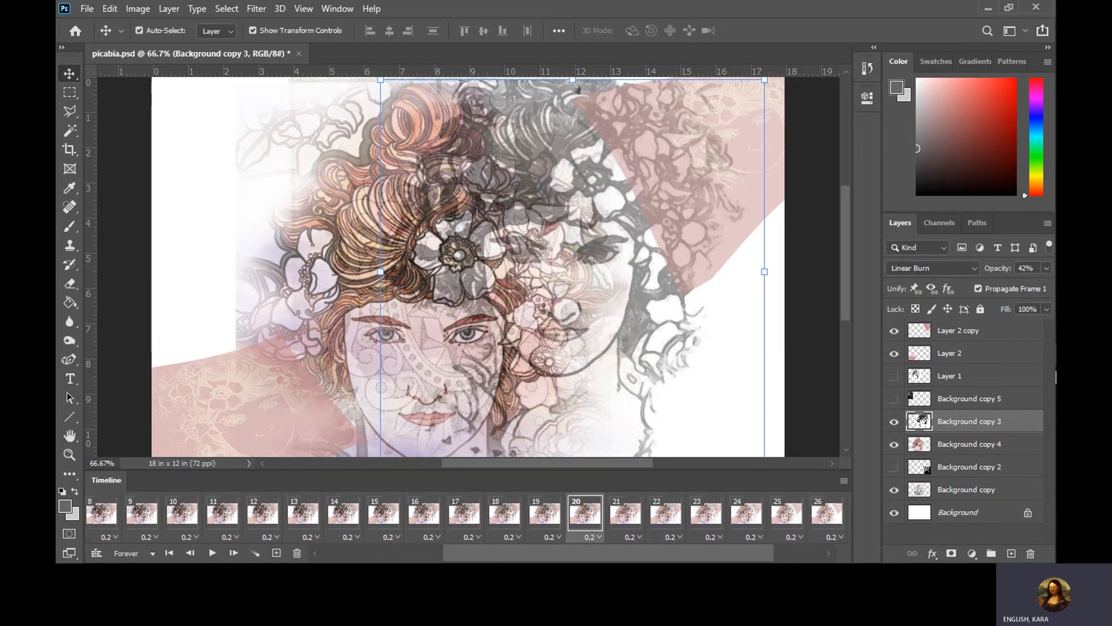
# Step through frames 22 to 27 and back to frame 25 to examine the fade and the following layer change
pyautogui.click(667, 517)
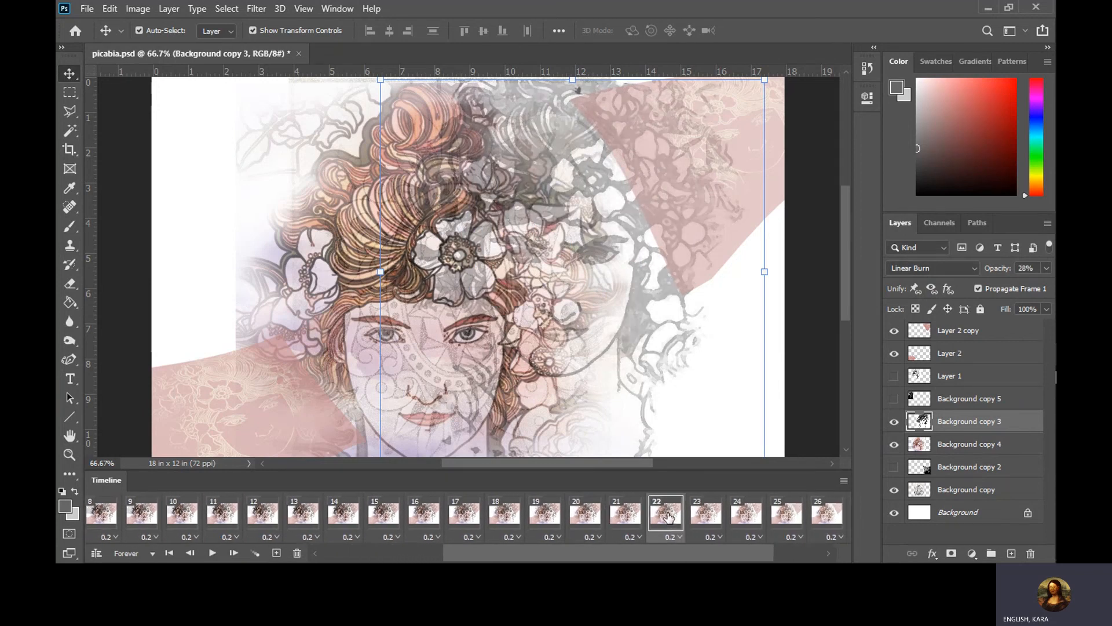
pyautogui.click(708, 519)
pyautogui.click(737, 523)
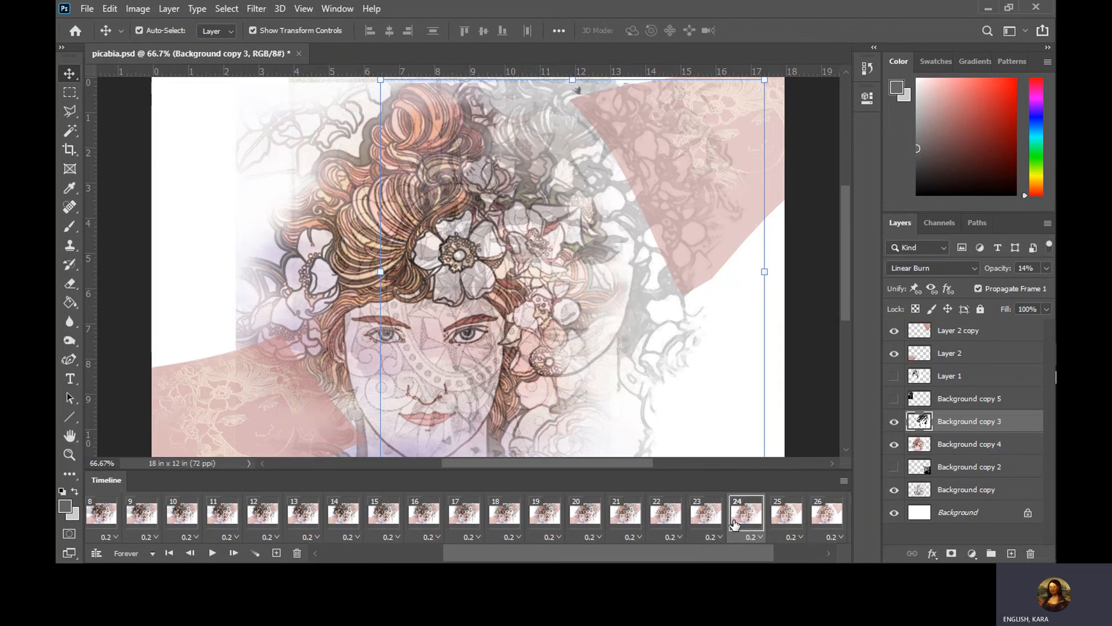
pyautogui.click(783, 522)
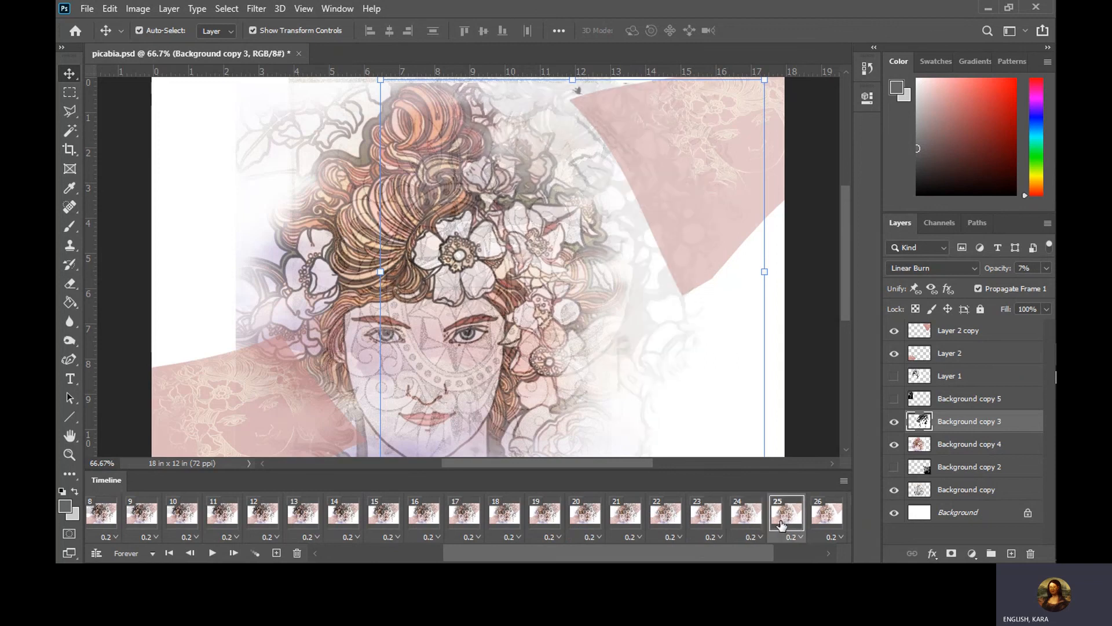
pyautogui.click(816, 521)
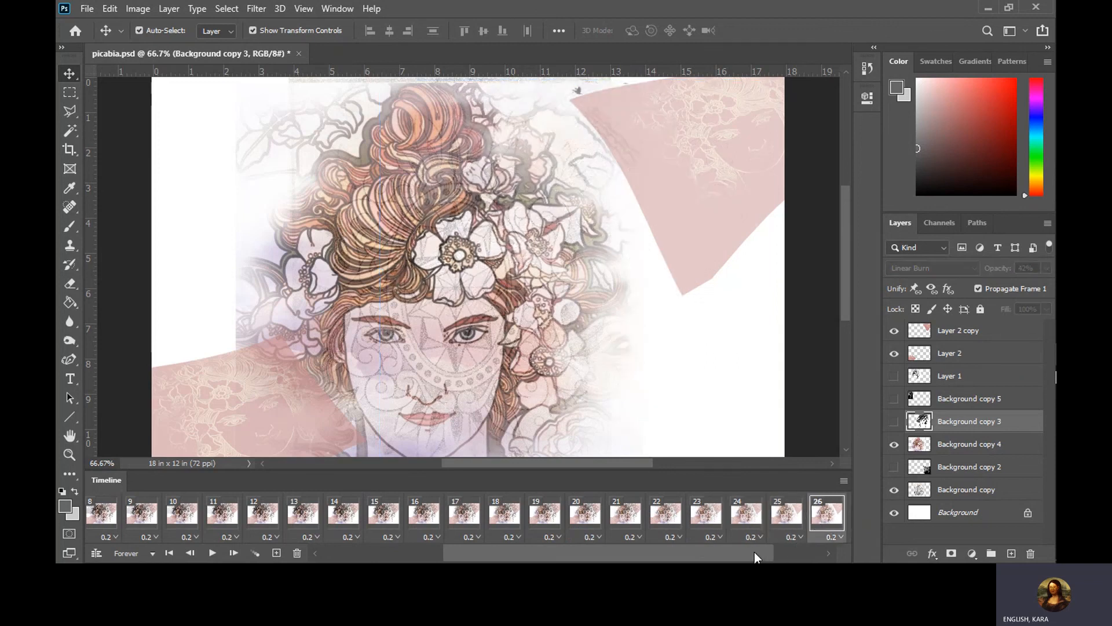
pyautogui.moveTo(755, 552); pyautogui.dragTo(785, 551)
pyautogui.click(795, 521)
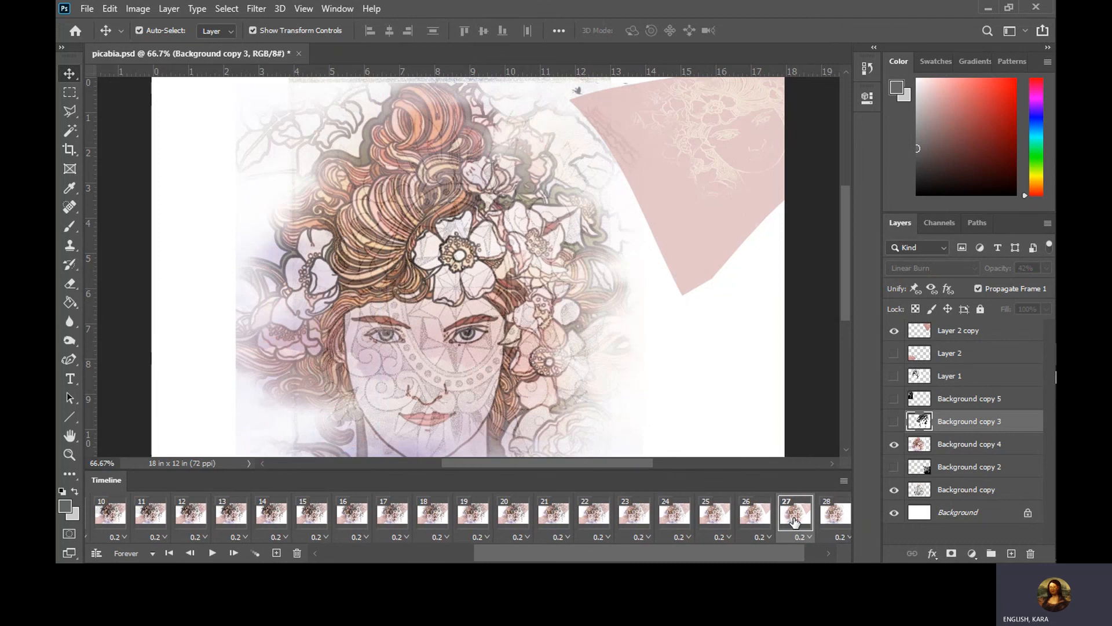
pyautogui.click(758, 517)
pyautogui.click(719, 519)
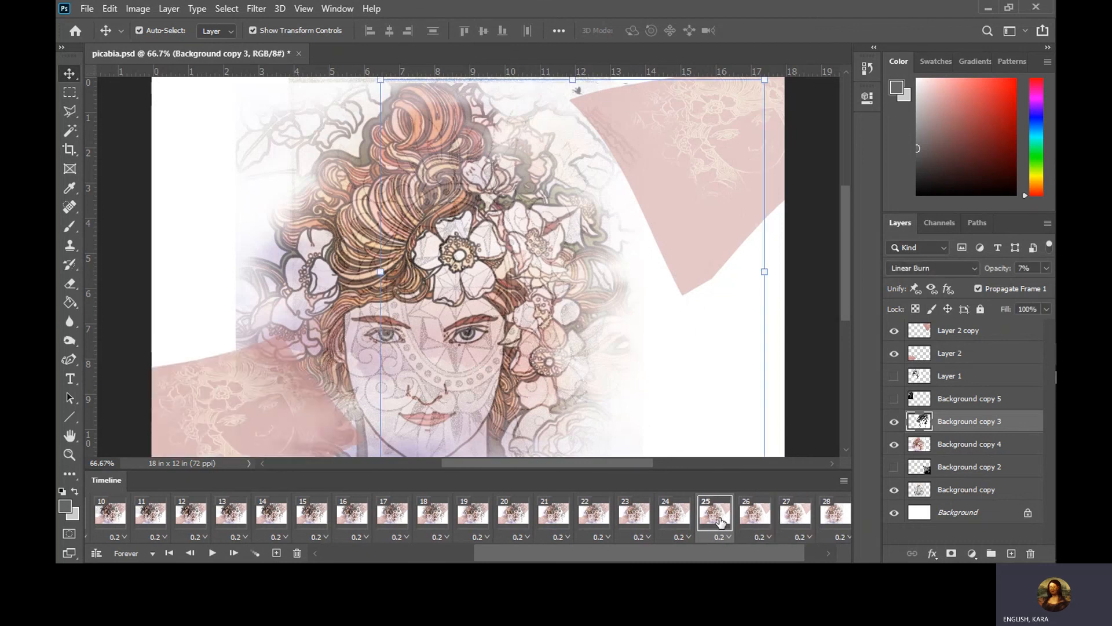
# Tween frame 26 with the next frame, adding 5 in-between frames for all layers
pyautogui.click(763, 518)
pyautogui.click(762, 518)
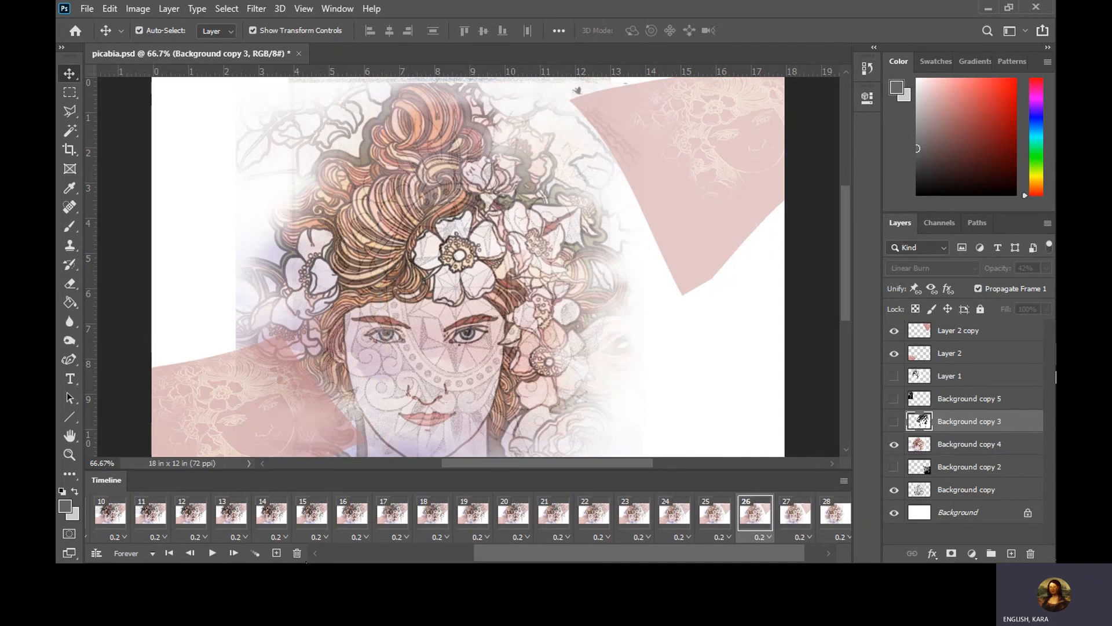
pyautogui.click(253, 555)
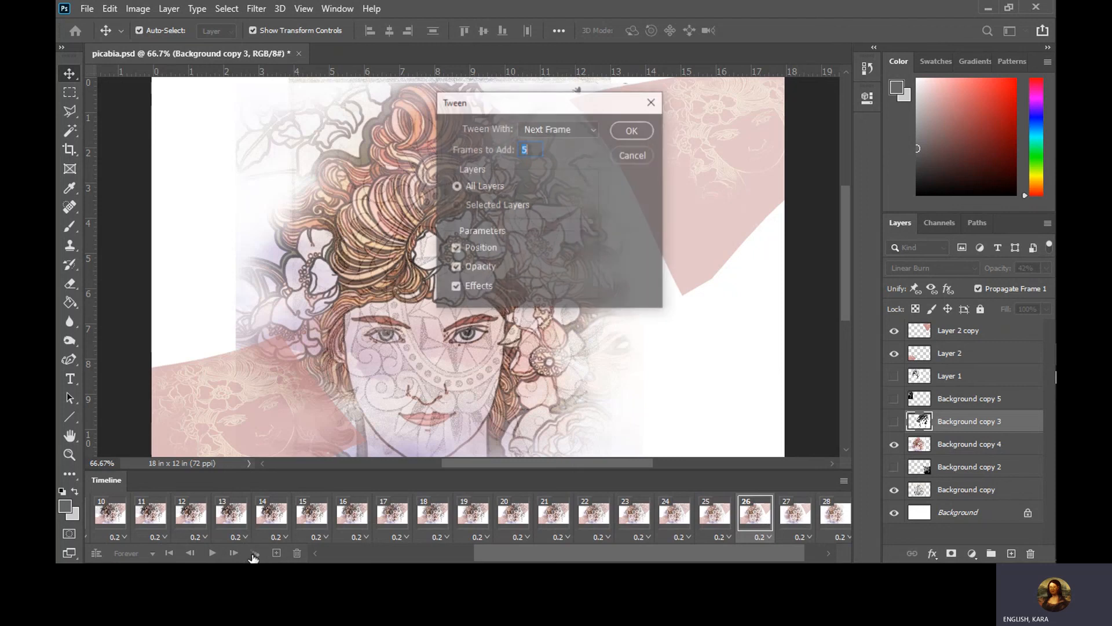
pyautogui.click(631, 130)
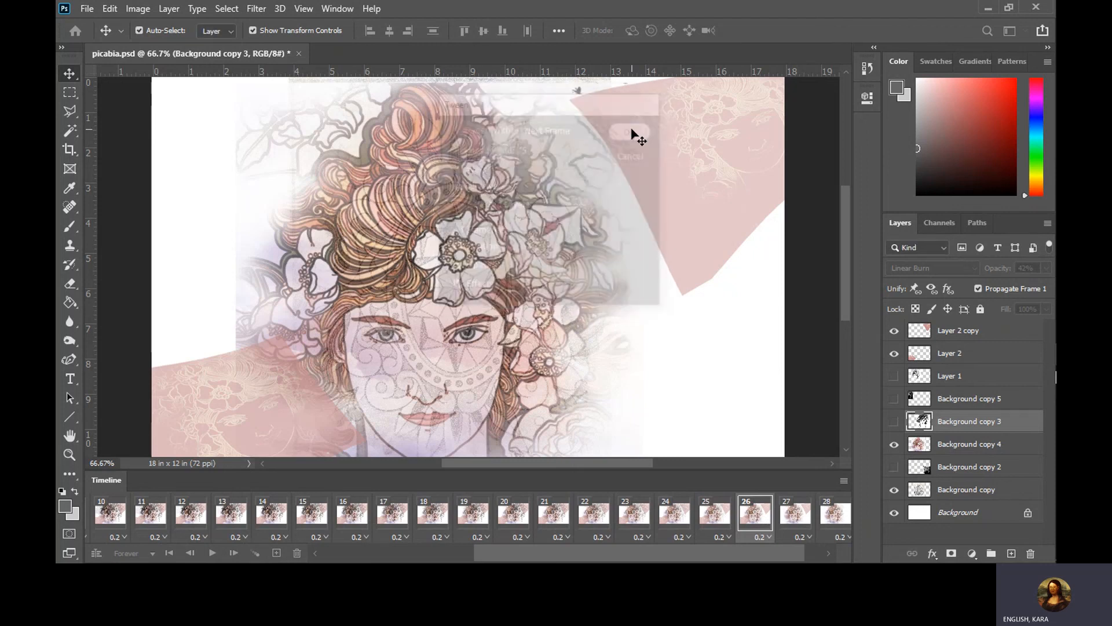
# Review frames 30 to 33, then tween frame 32 with the next frame, adding 5 in-between frames
pyautogui.moveTo(693, 558); pyautogui.dragTo(753, 558)
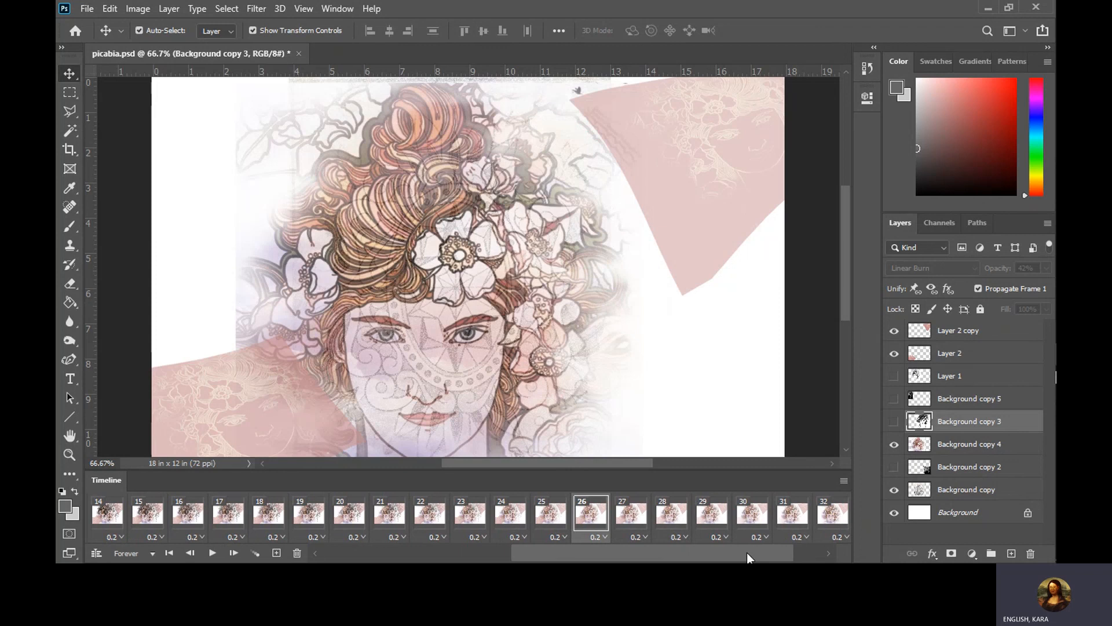
pyautogui.click(746, 514)
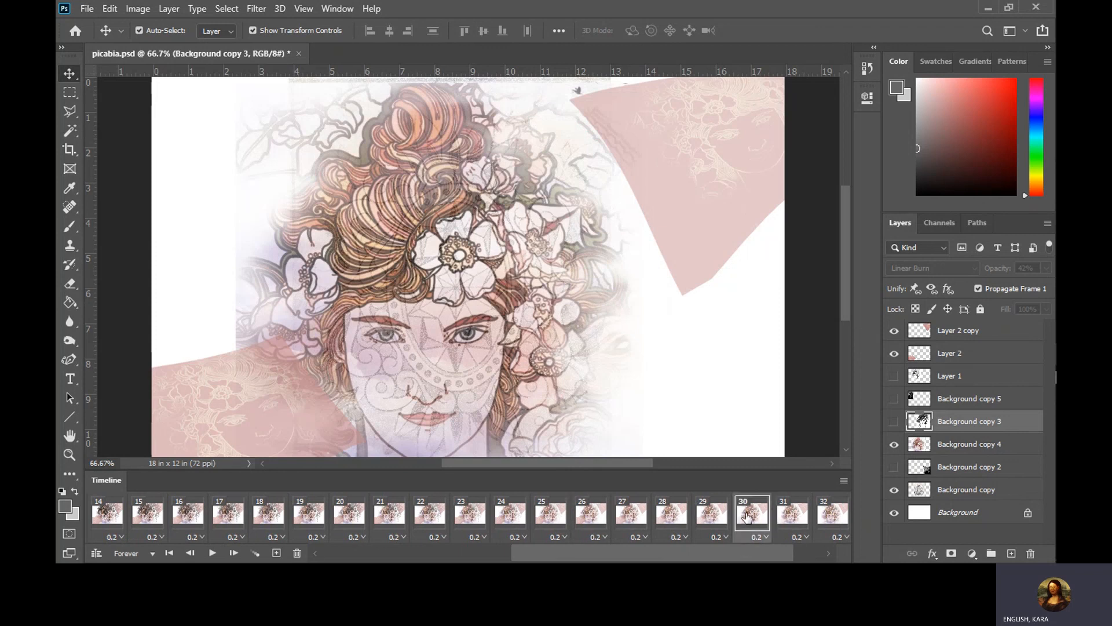
pyautogui.click(799, 516)
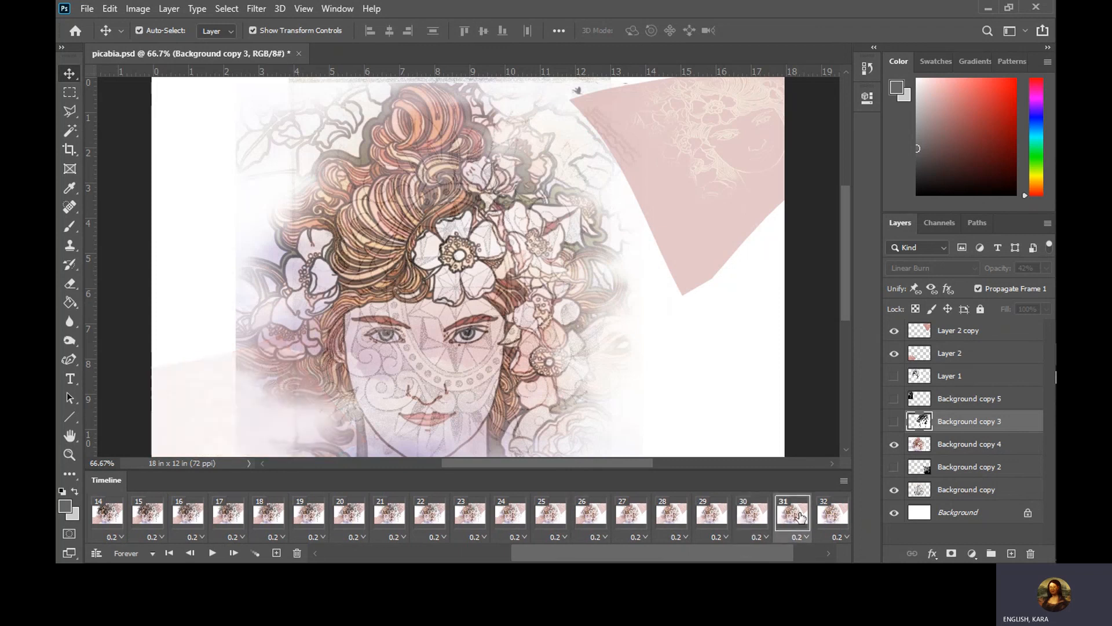
pyautogui.click(838, 517)
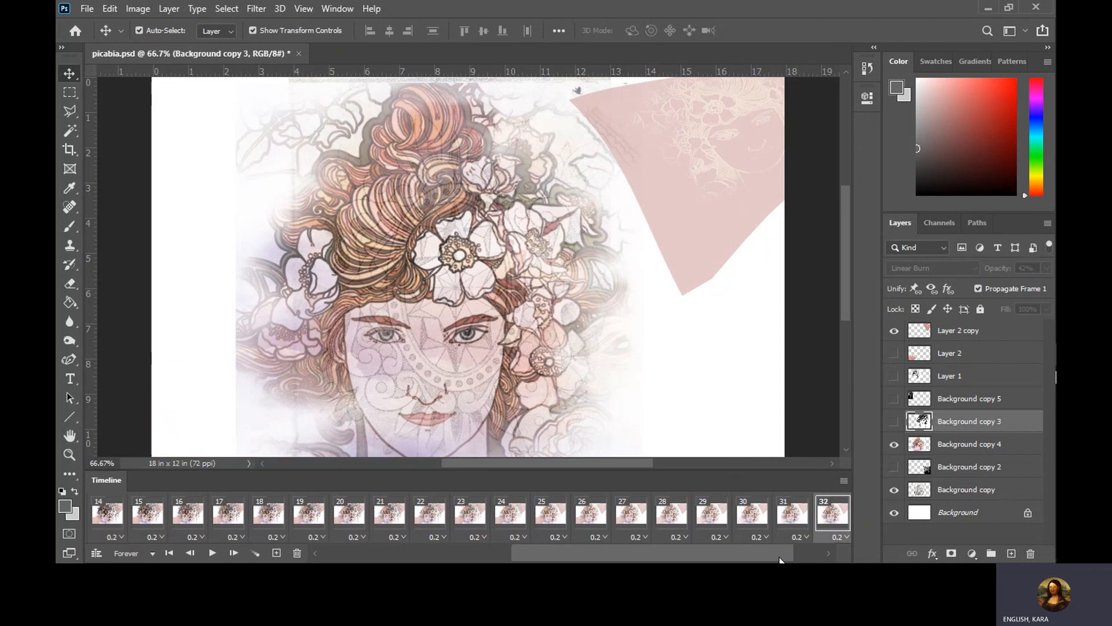
pyautogui.moveTo(781, 560); pyautogui.dragTo(803, 562)
pyautogui.click(811, 517)
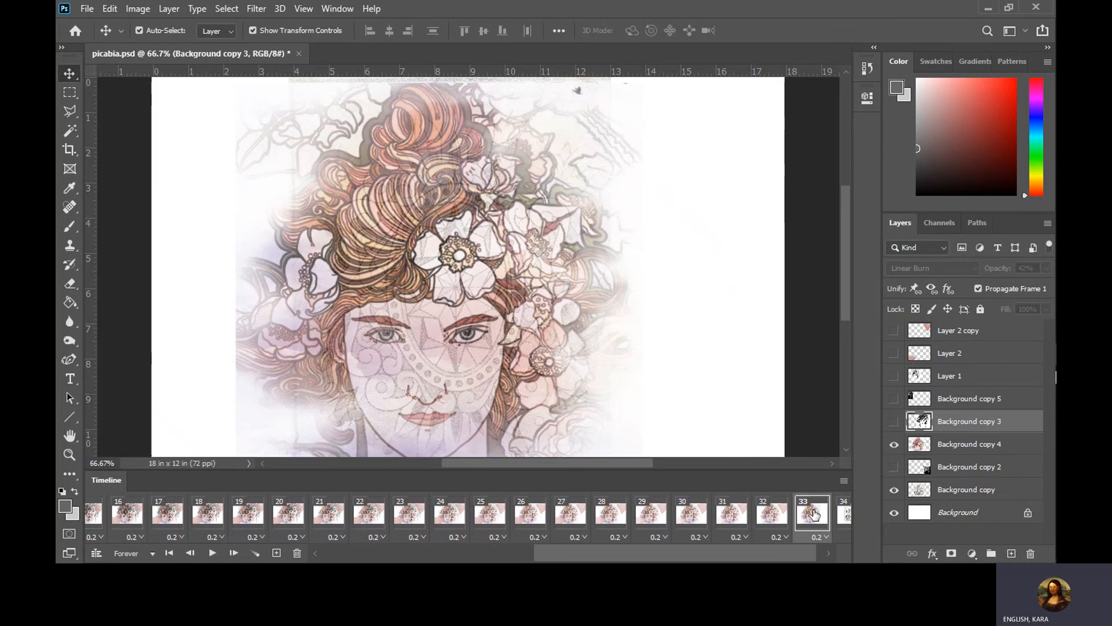
pyautogui.click(776, 514)
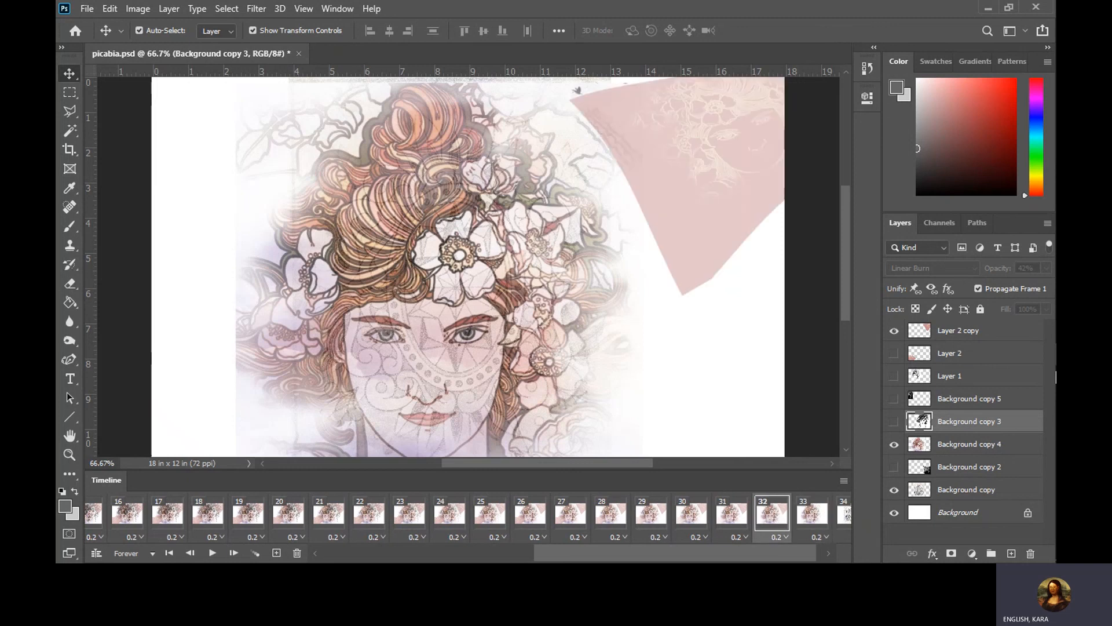
pyautogui.click(256, 553)
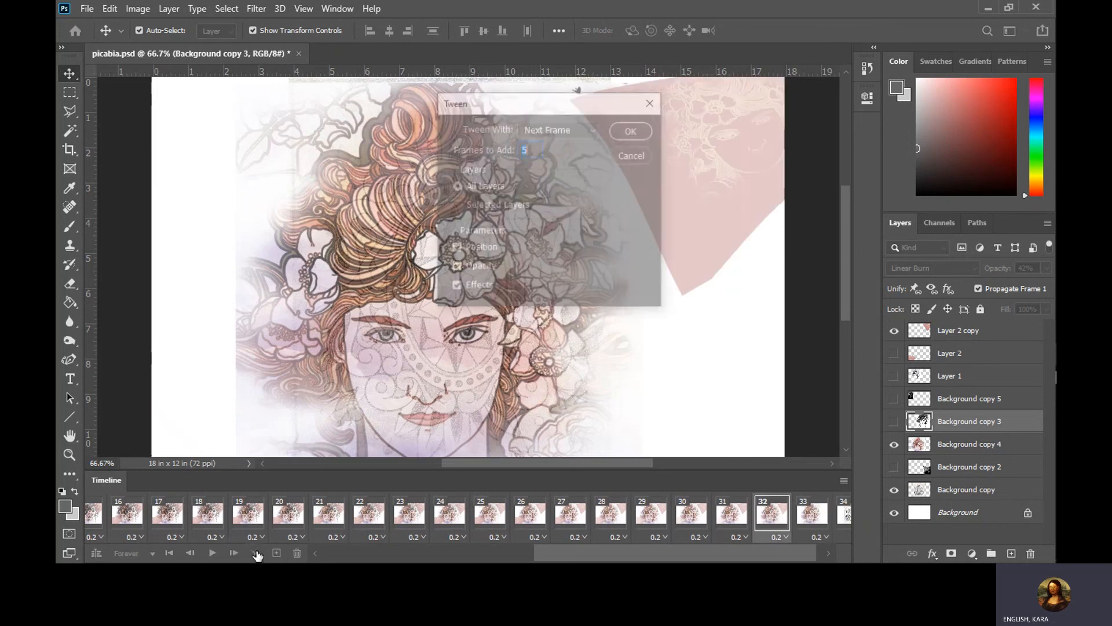
pyautogui.click(632, 131)
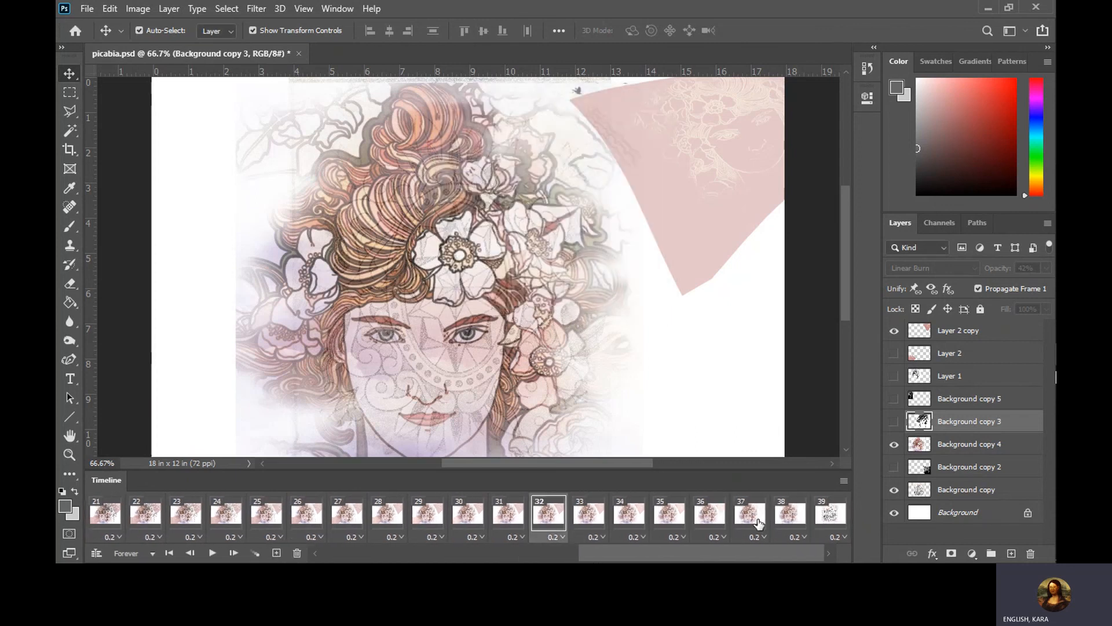
# Tween frame 38 with the next frame, adding 5 in-between frames for all layers with position, opacity and effects
pyautogui.click(758, 523)
pyautogui.click(785, 523)
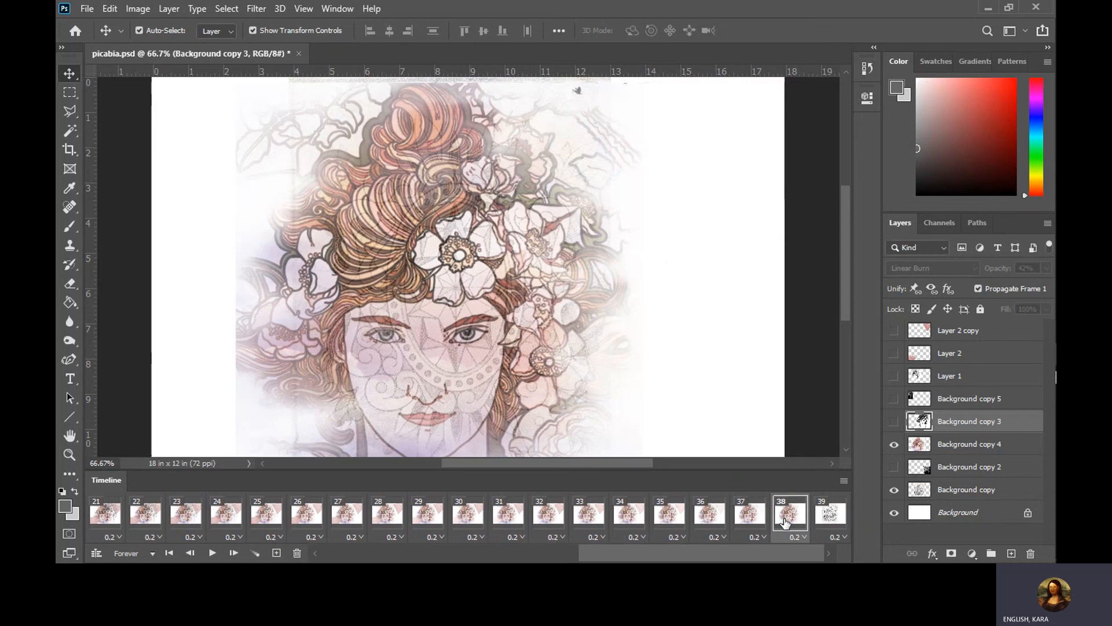
pyautogui.click(830, 517)
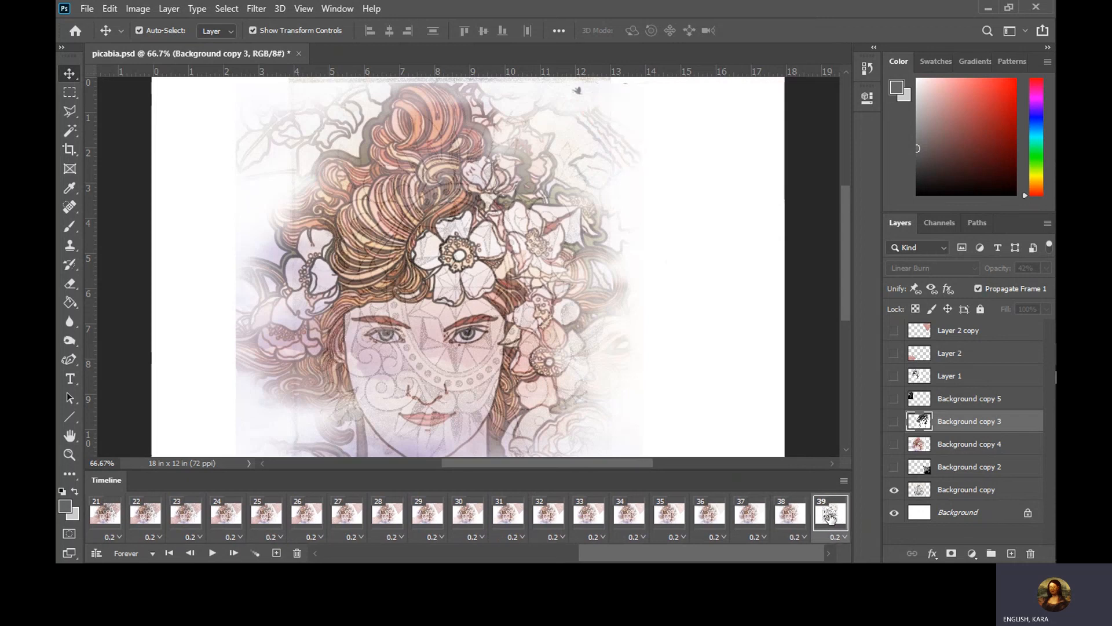
pyautogui.click(792, 520)
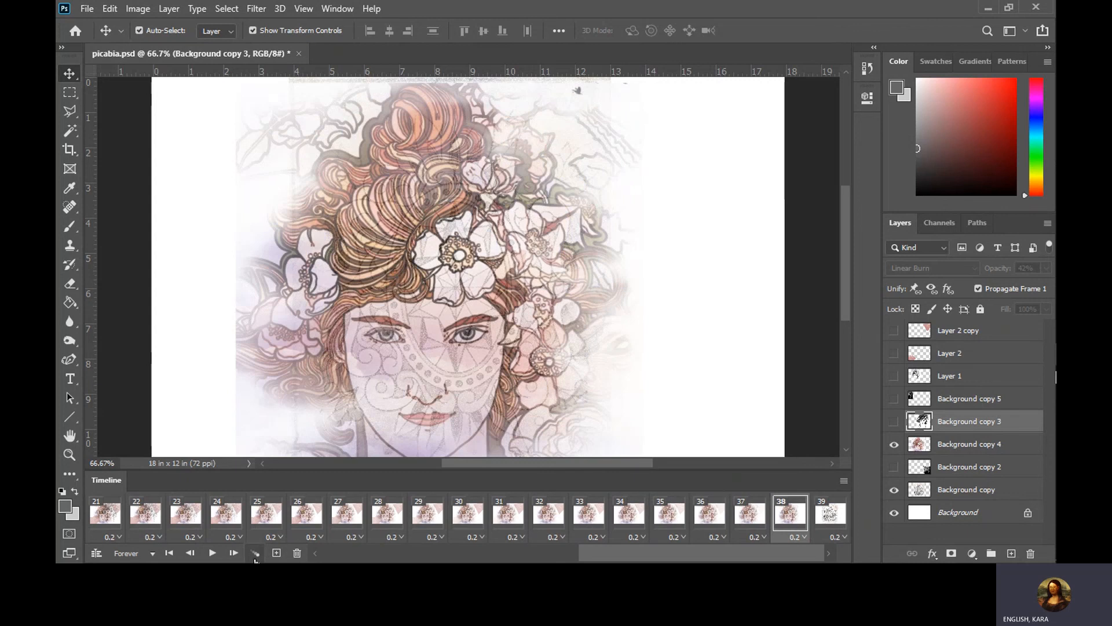
pyautogui.click(255, 553)
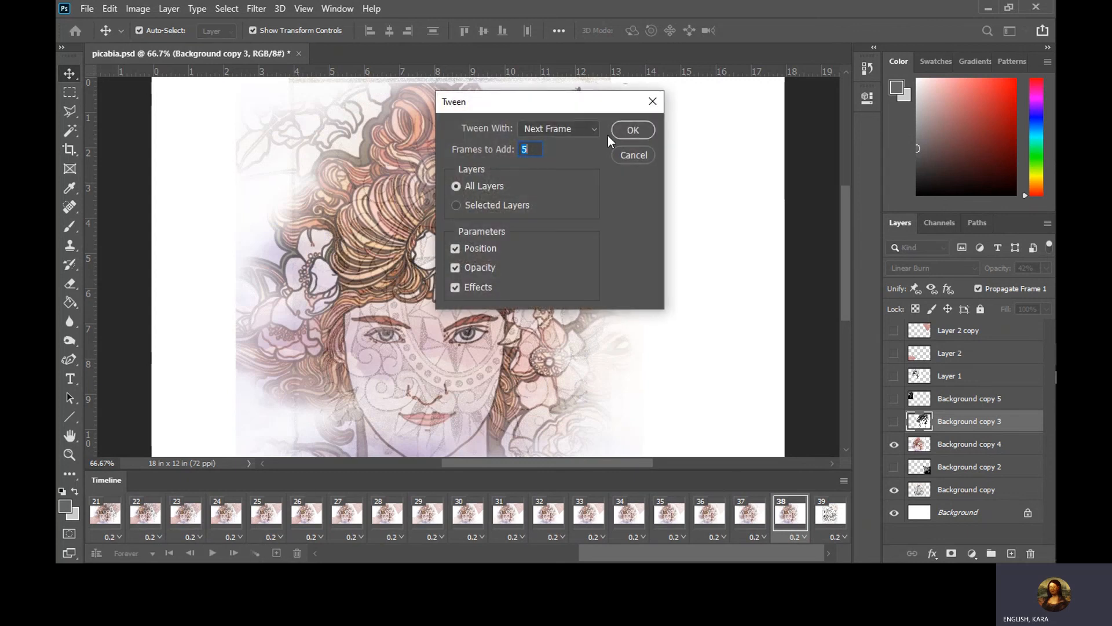
pyautogui.click(631, 131)
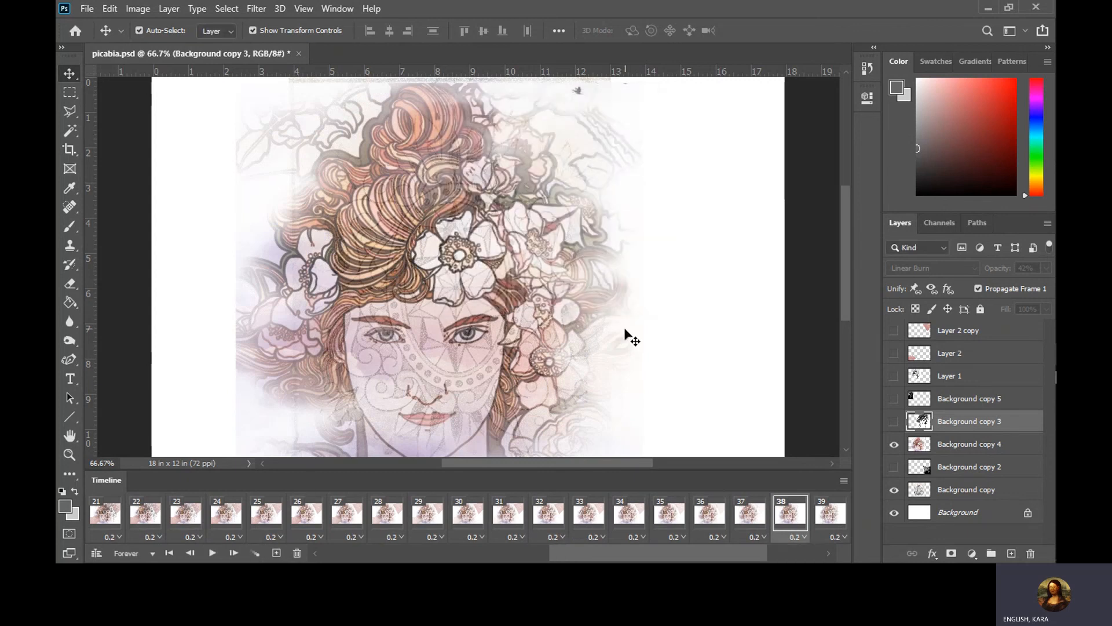
# Play the animation from frame 1 to check the layer fades, stop it, and return to the start of the timeline
pyautogui.moveTo(615, 557); pyautogui.dragTo(386, 557)
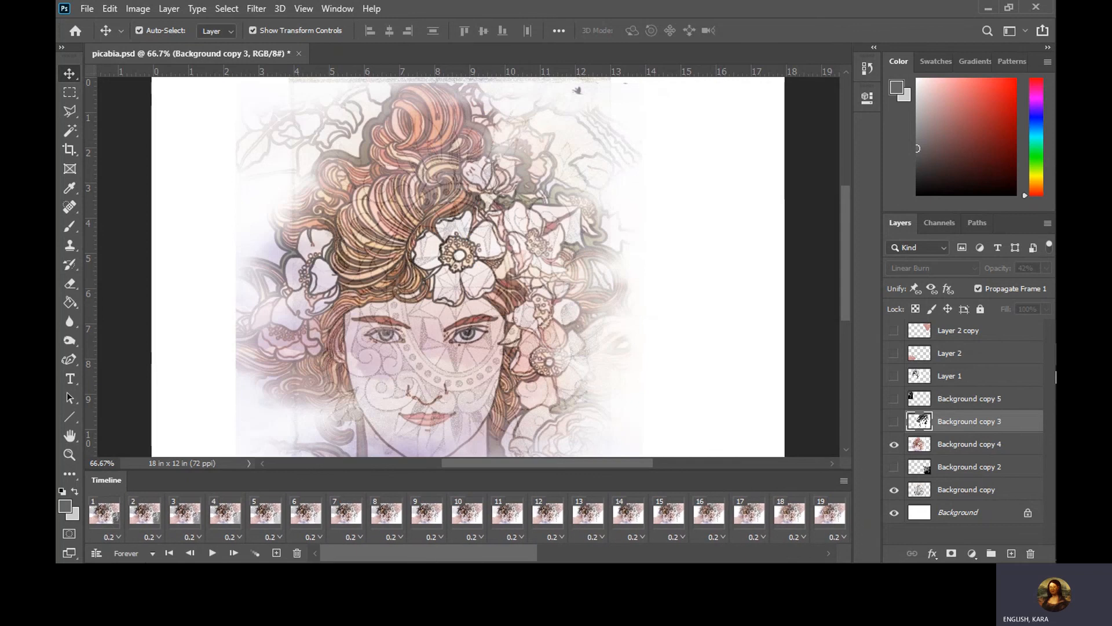
pyautogui.click(96, 507)
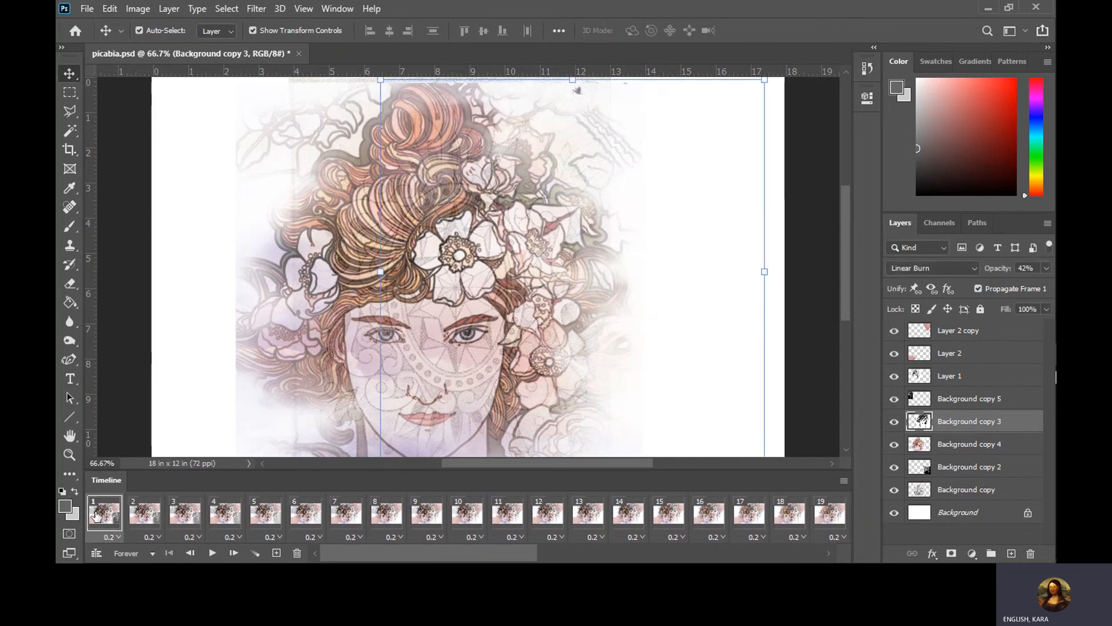
pyautogui.click(212, 552)
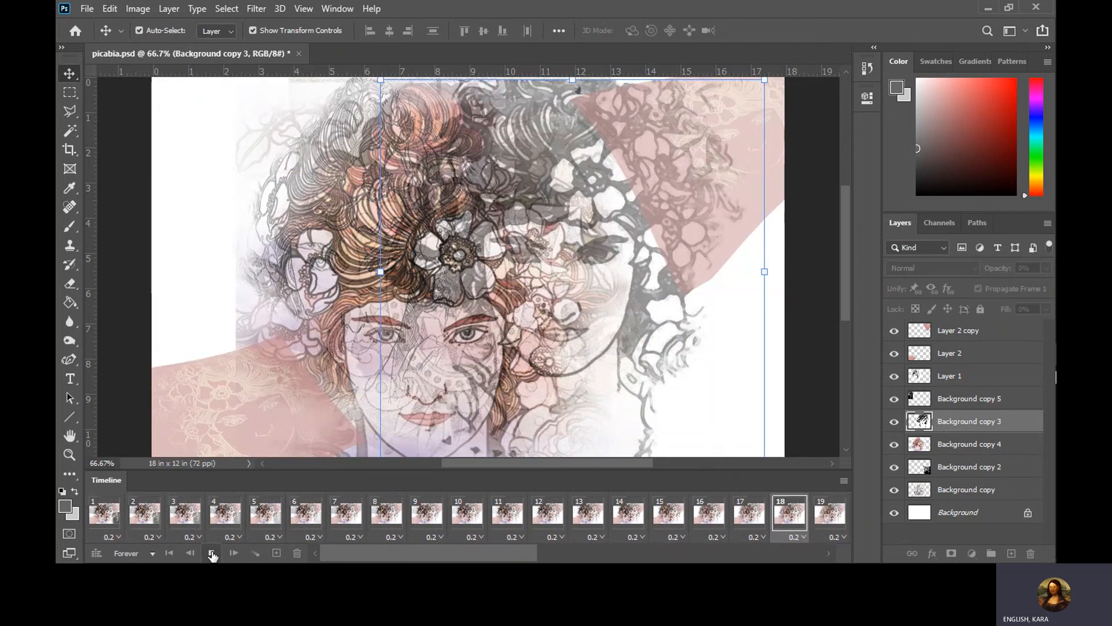
pyautogui.click(212, 554)
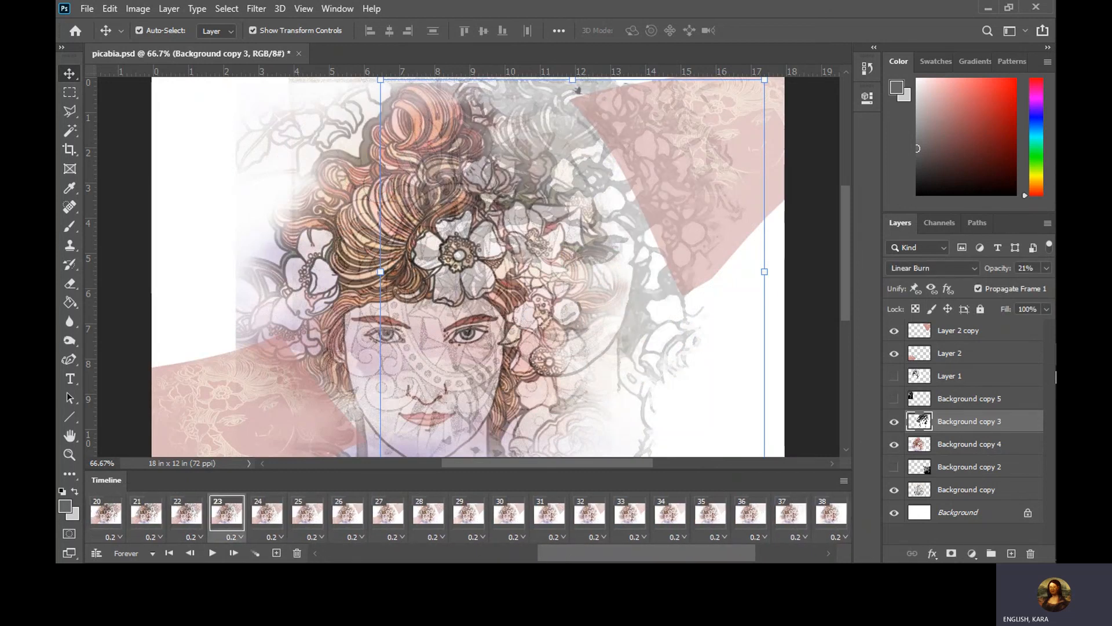
pyautogui.moveTo(571, 557); pyautogui.dragTo(327, 561)
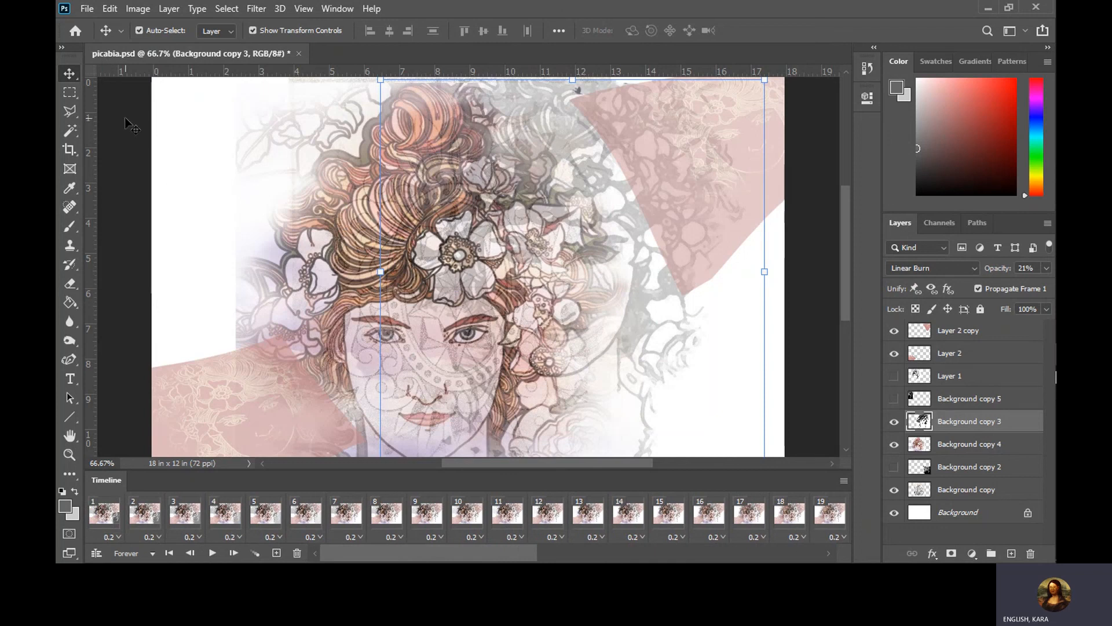
pyautogui.click(87, 9)
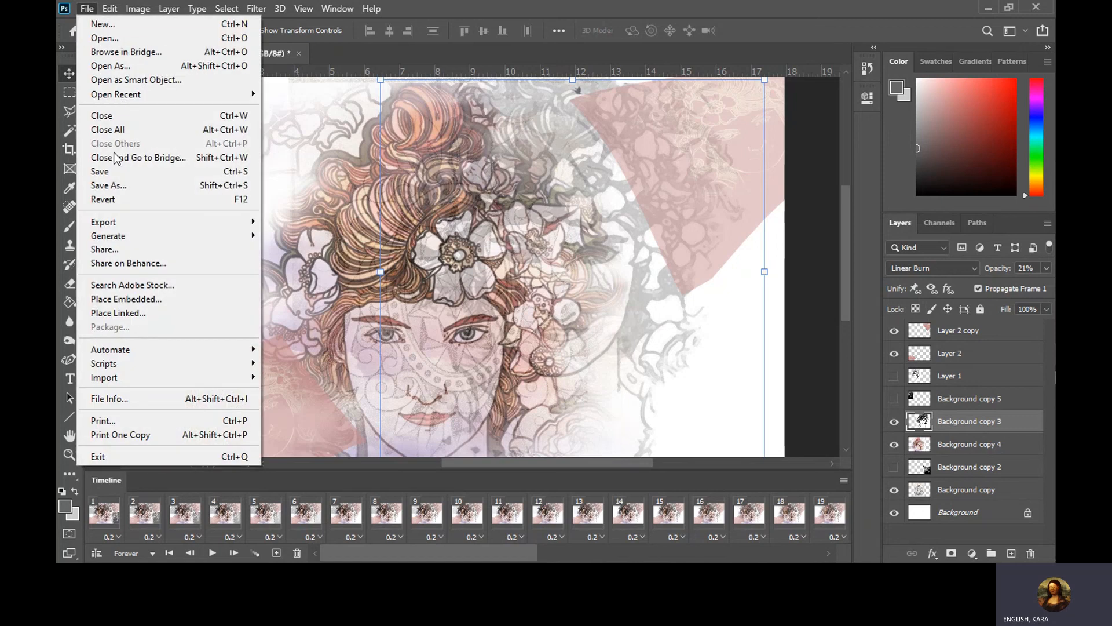
pyautogui.moveTo(122, 225)
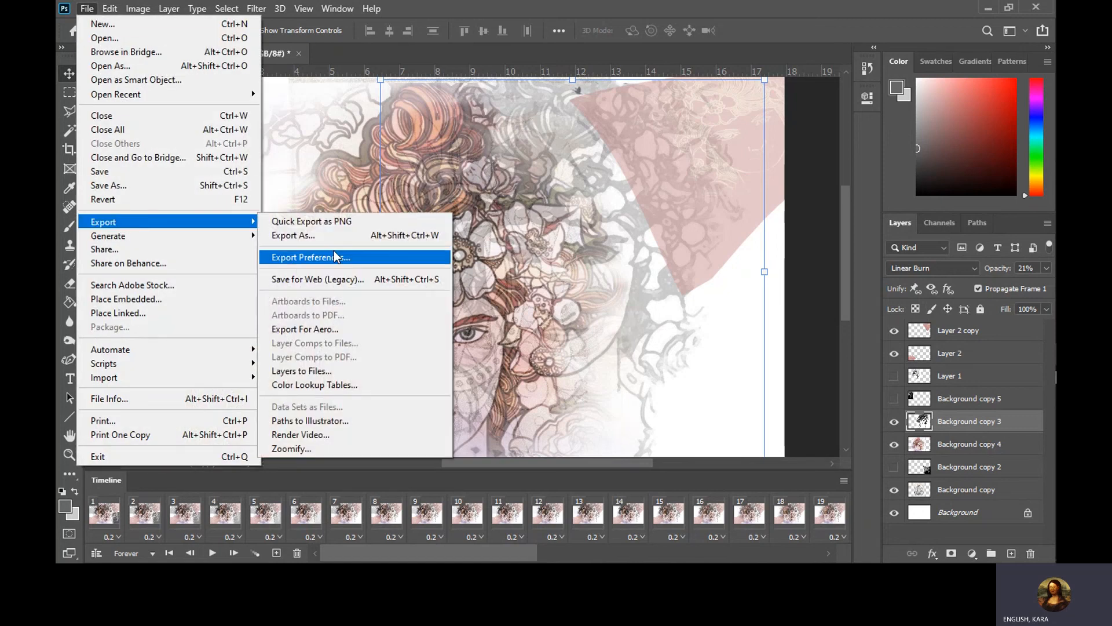
pyautogui.click(316, 283)
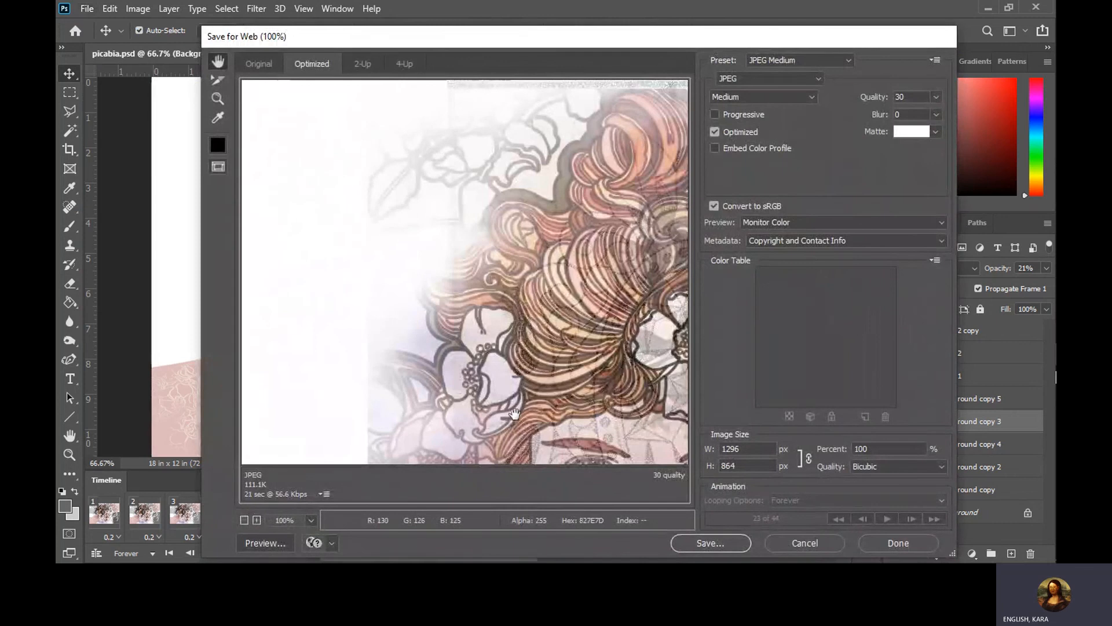
pyautogui.click(795, 83)
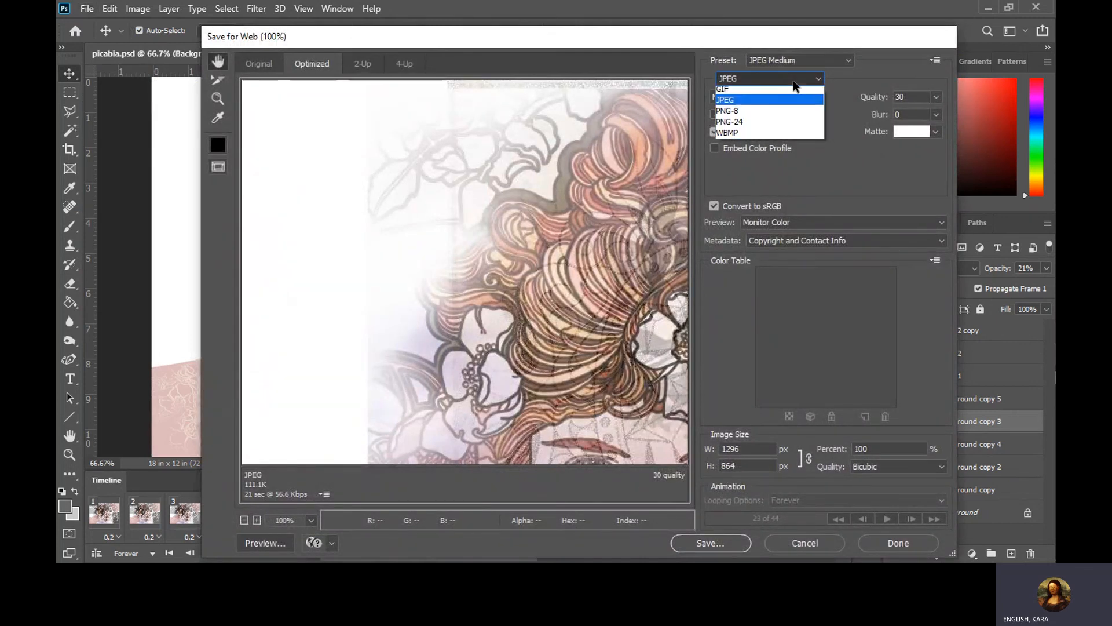
pyautogui.click(775, 90)
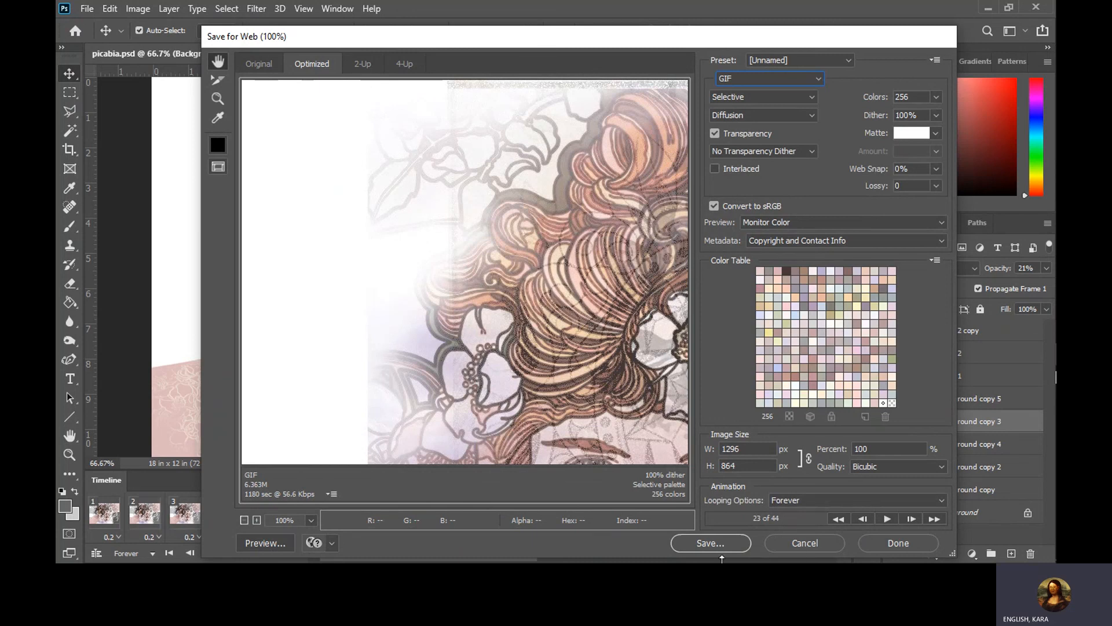
pyautogui.click(800, 547)
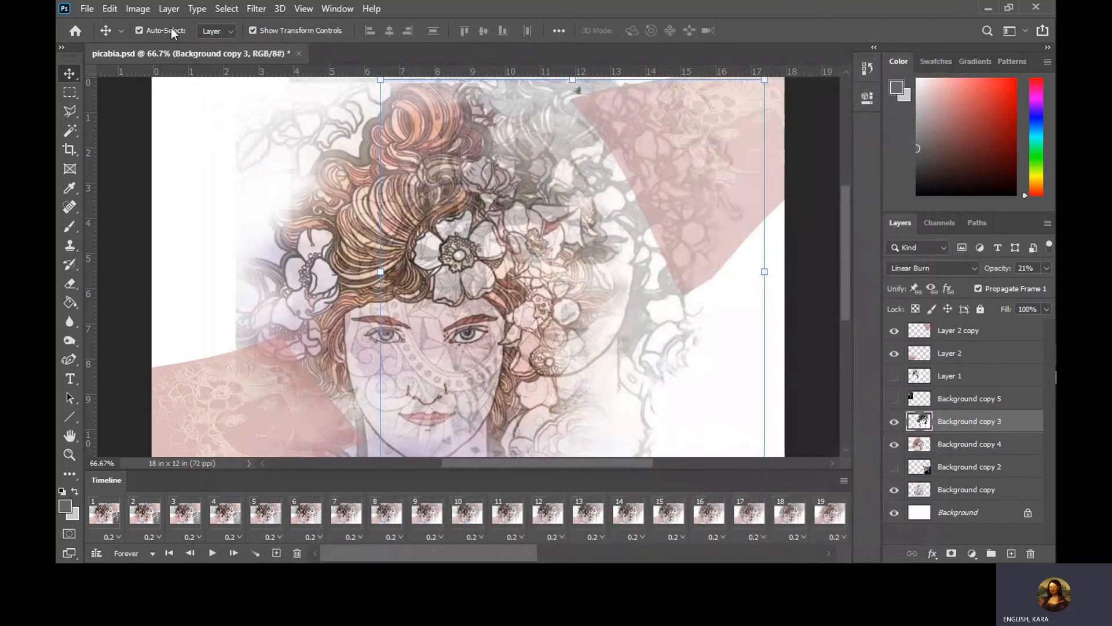
# Resize the image to 8 inches wide, keeping the proportions linked and the resolution at 72 pixels/inch
pyautogui.click(149, 9)
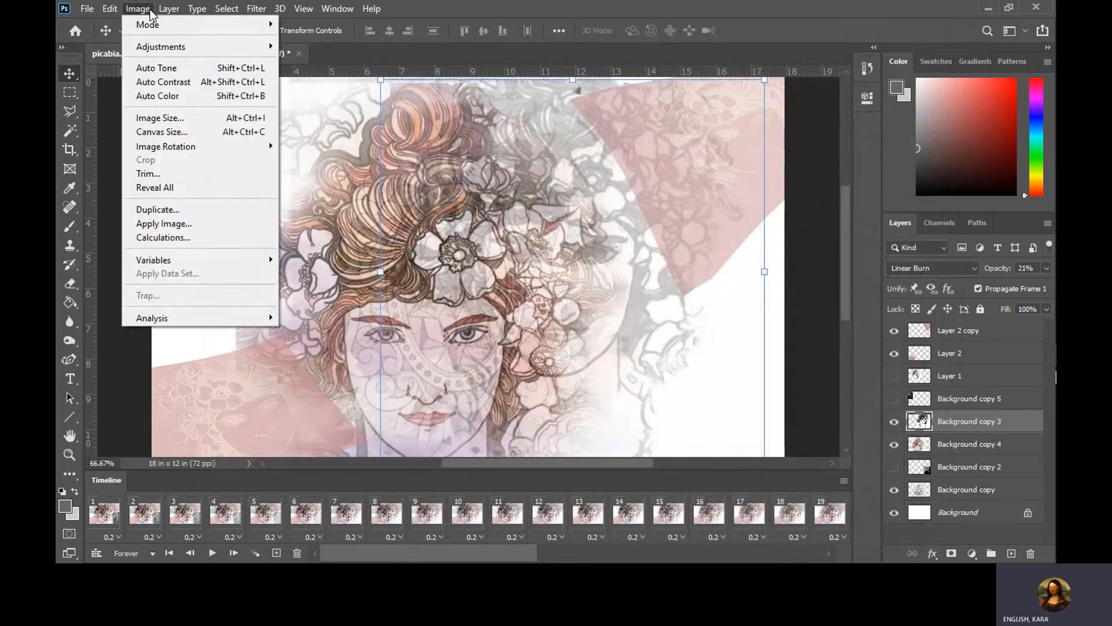
pyautogui.click(150, 123)
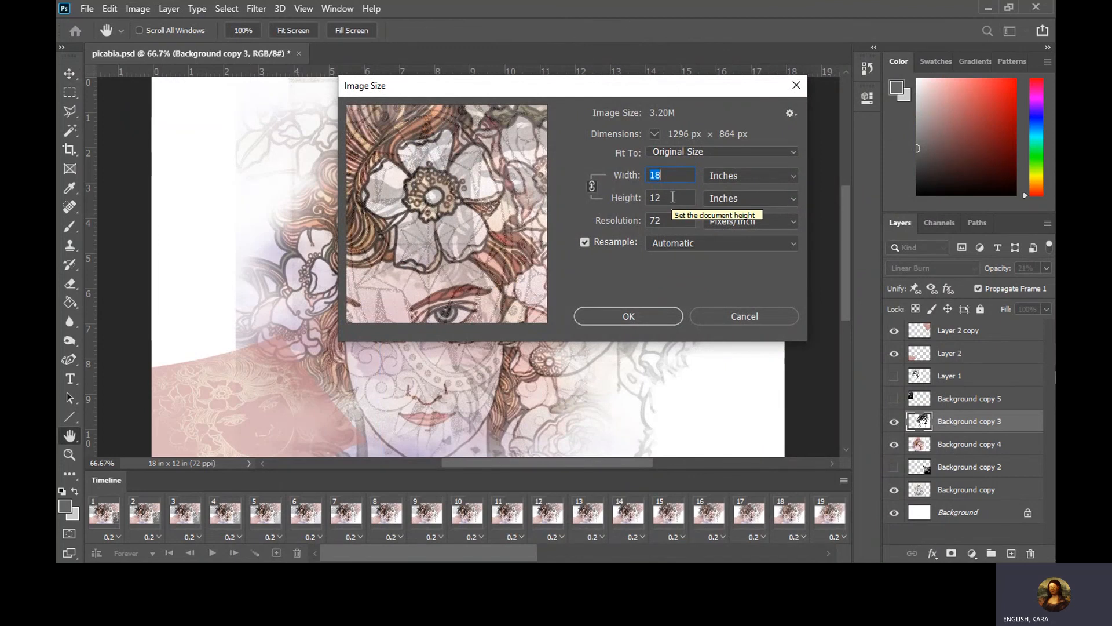
pyautogui.write('5')
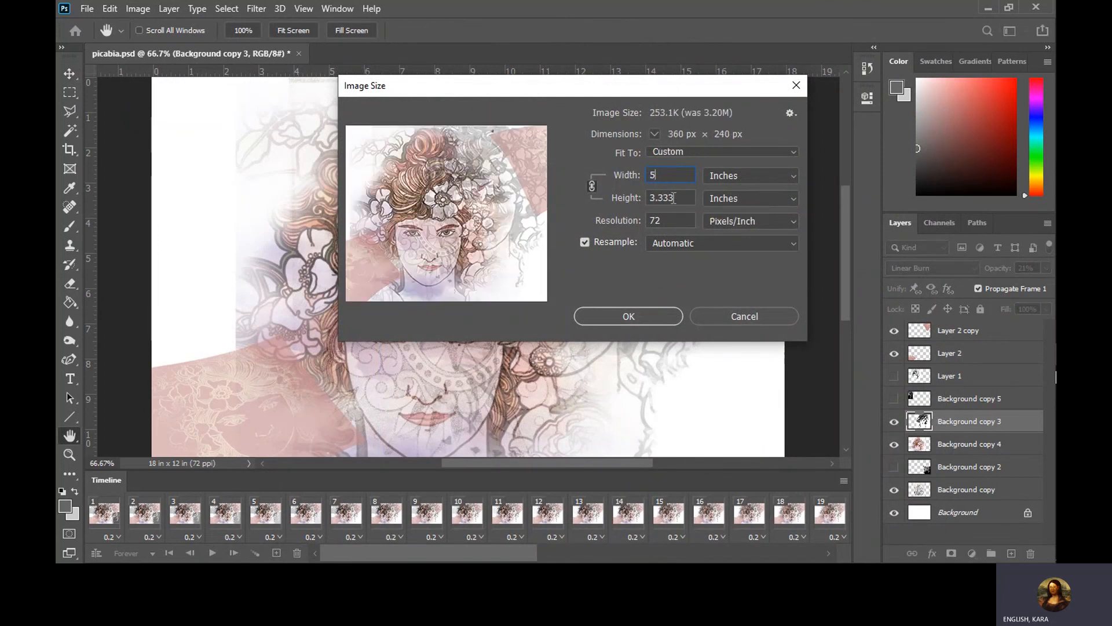
pyautogui.write('8')
pyautogui.click(632, 308)
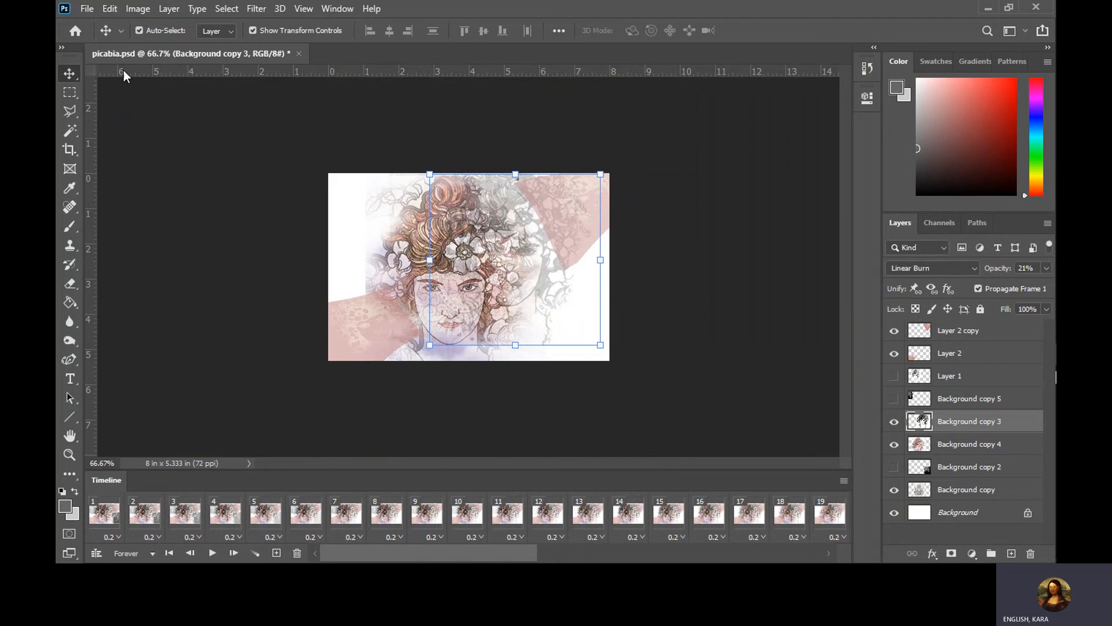
# Start a Save for Web (Legacy) export of the resized animation and set its format to GIF
pyautogui.click(87, 9)
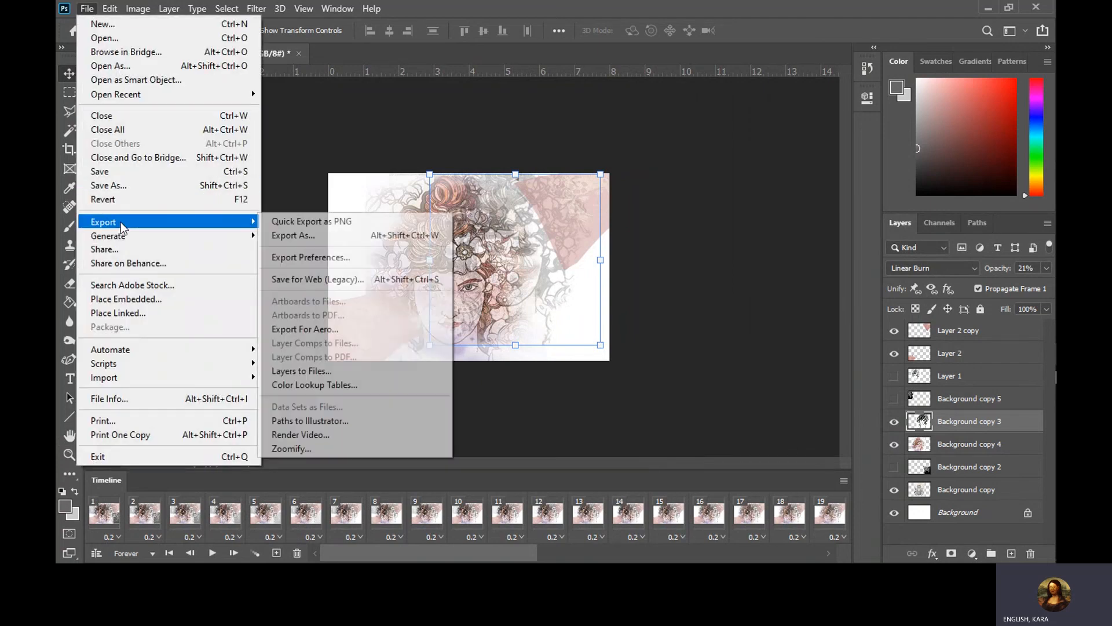
pyautogui.click(336, 282)
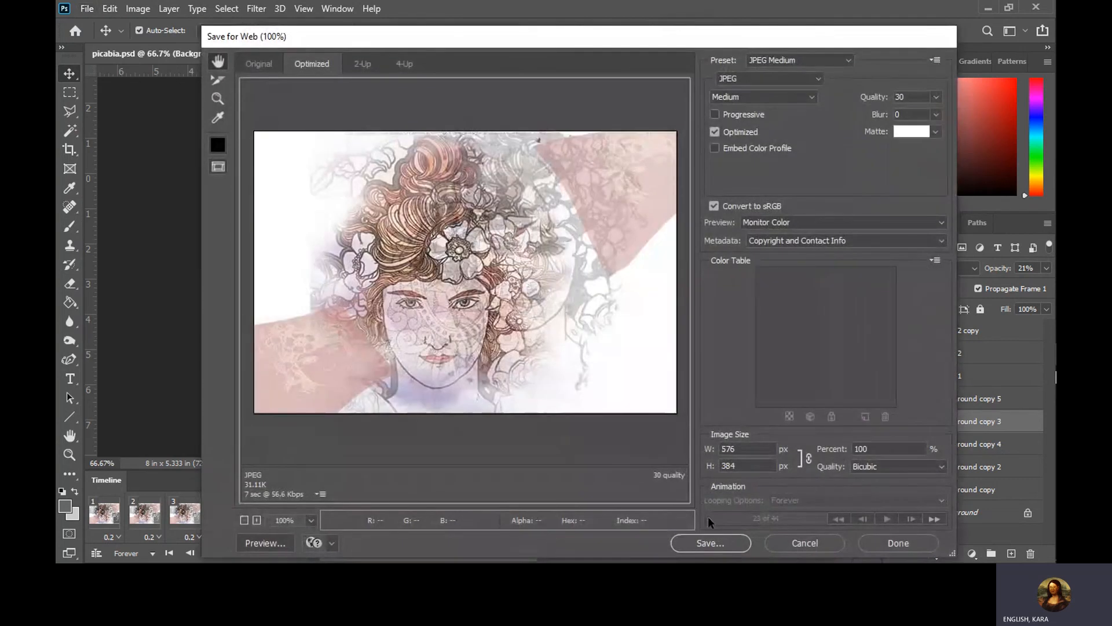
pyautogui.click(805, 77)
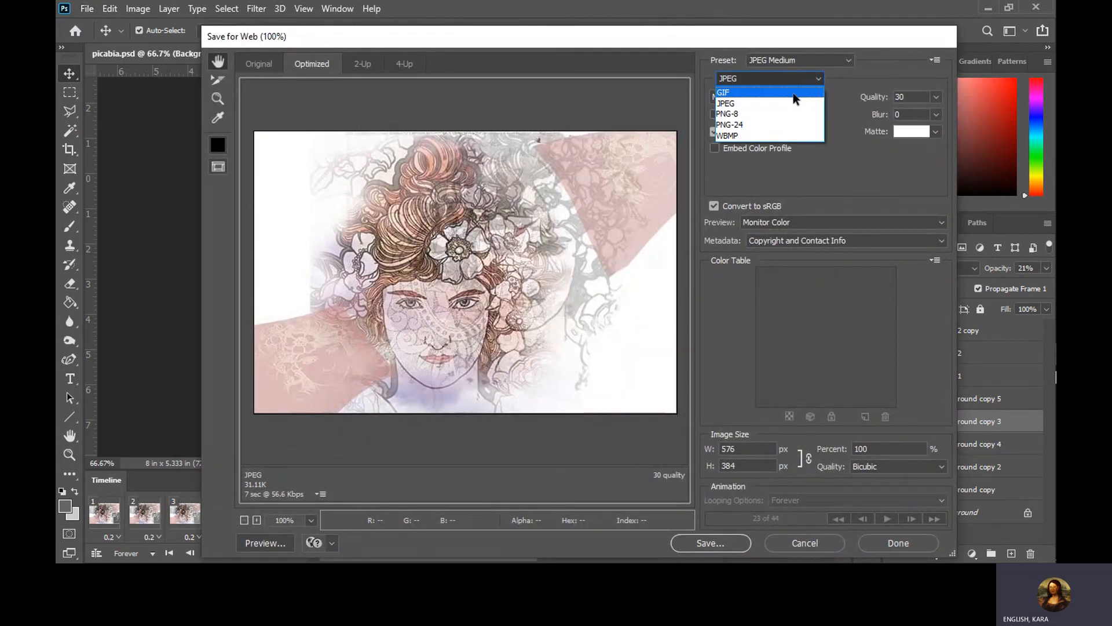
pyautogui.click(792, 92)
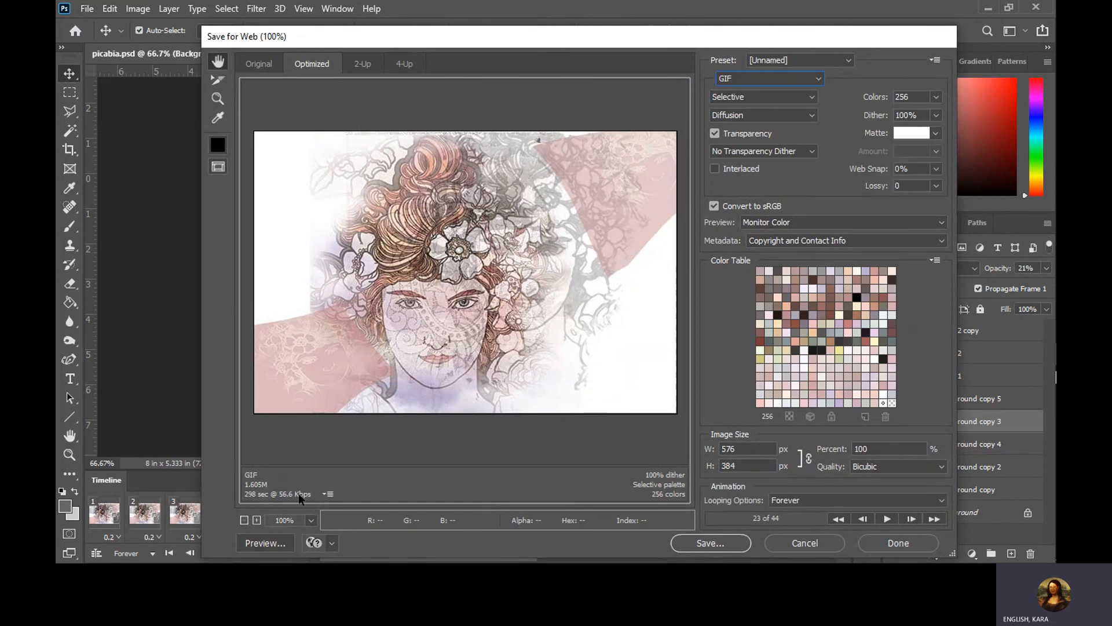
# Preview the animated GIF in the web browser, then close the browser preview
pyautogui.click(263, 538)
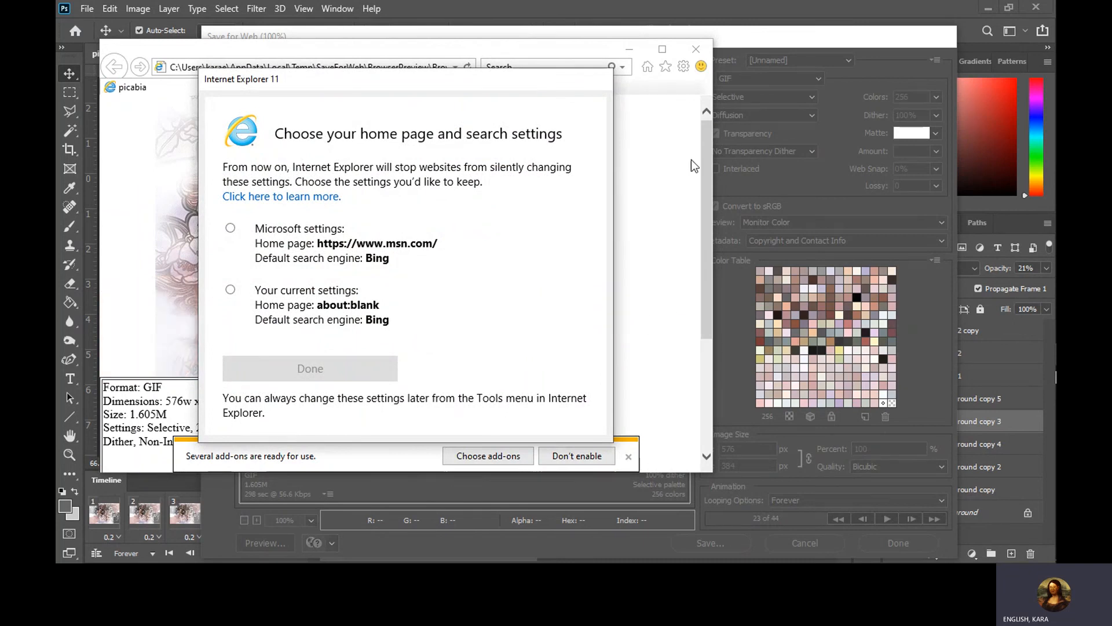
pyautogui.click(697, 51)
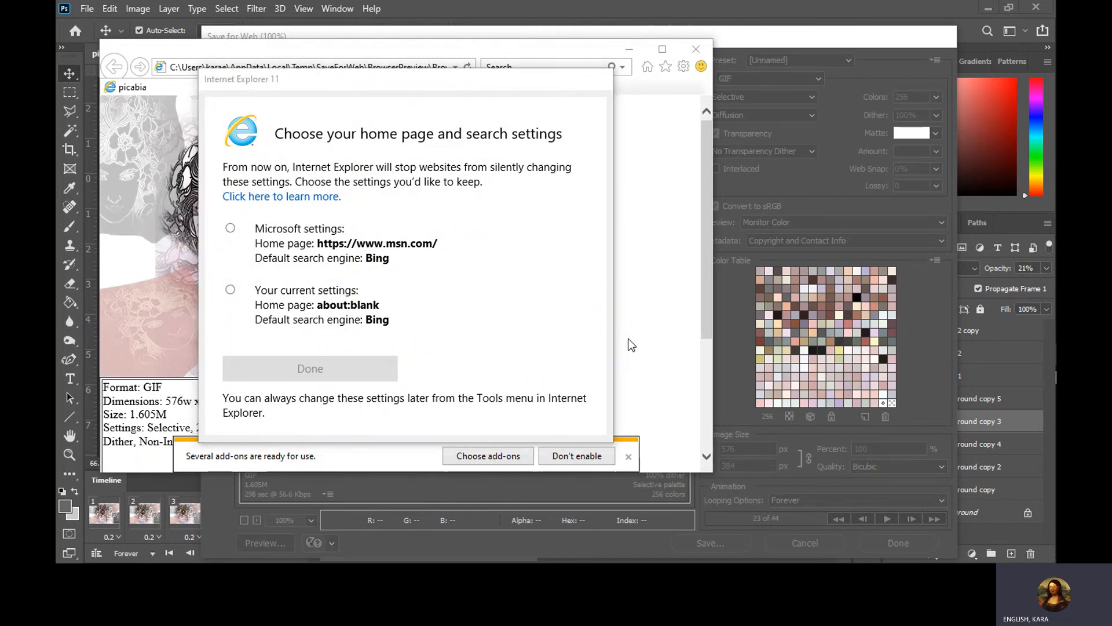
pyautogui.click(569, 457)
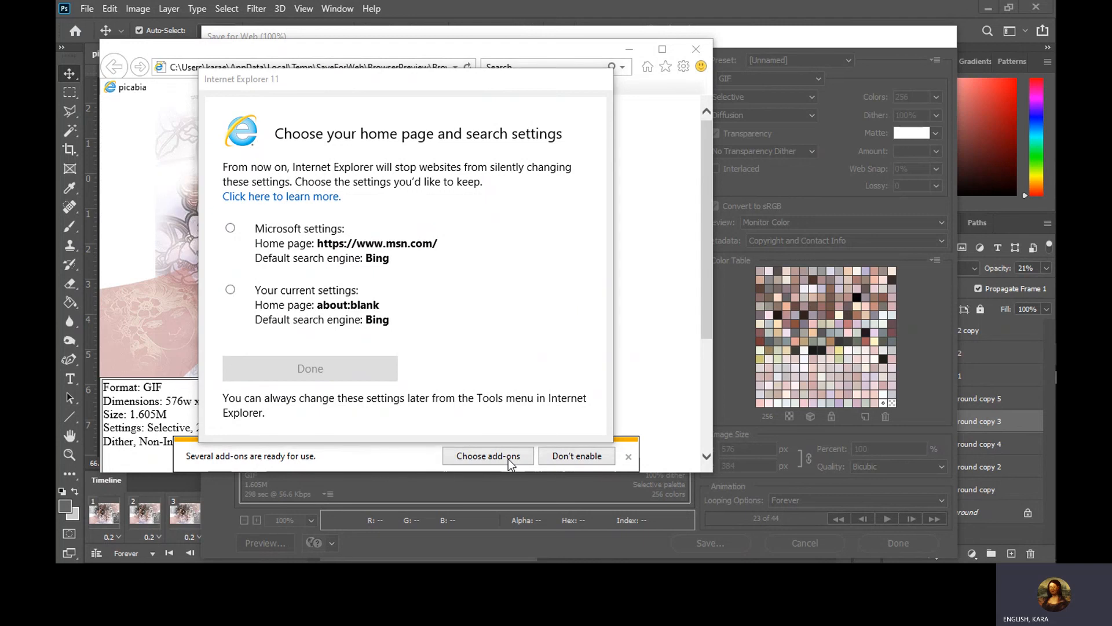
pyautogui.click(698, 50)
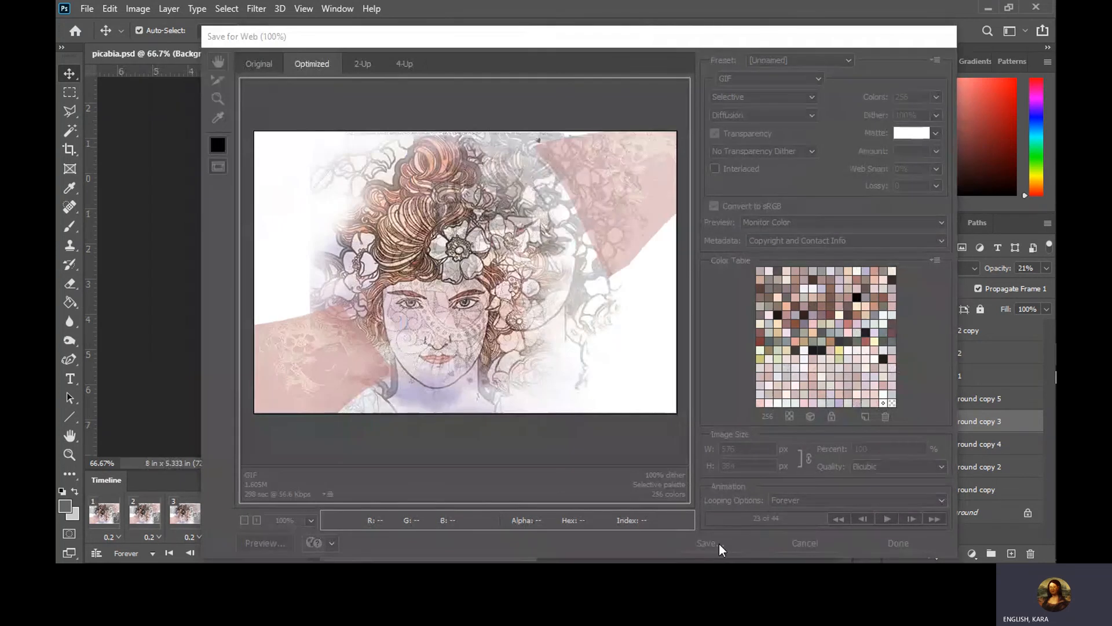
# Save the optimized GIF to the Desktop under the file name picabia, with Images Only as the format
pyautogui.click(707, 543)
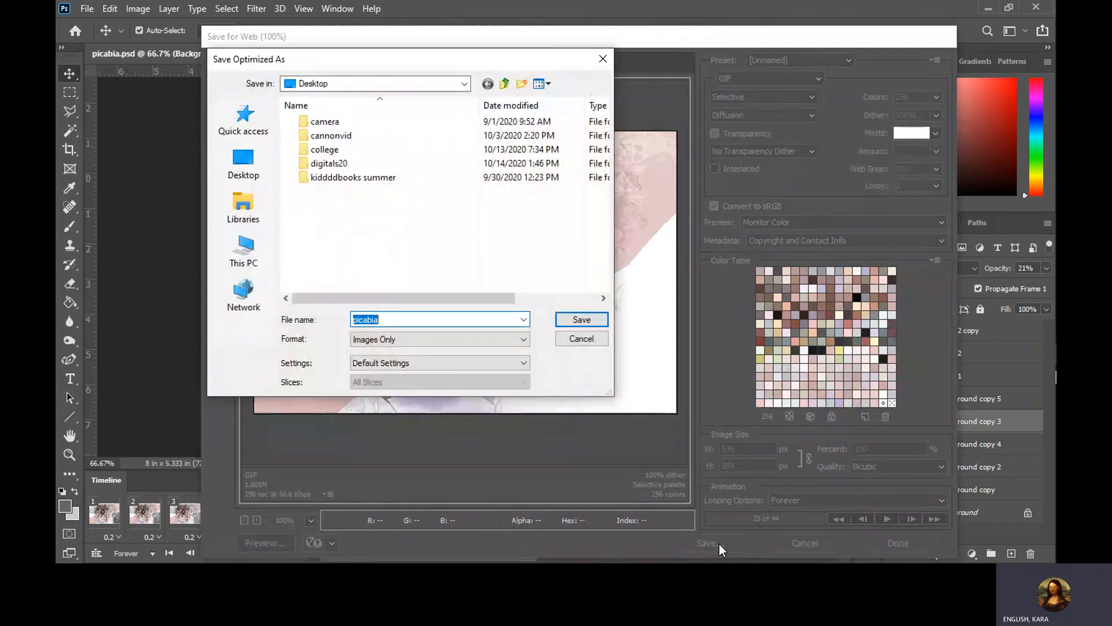
pyautogui.click(583, 320)
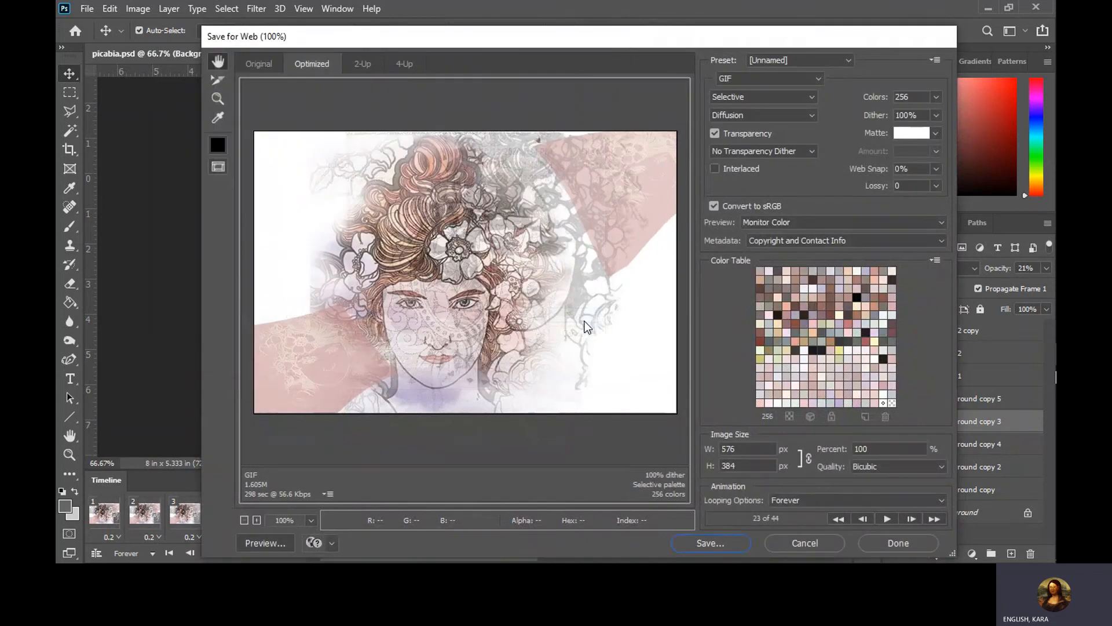